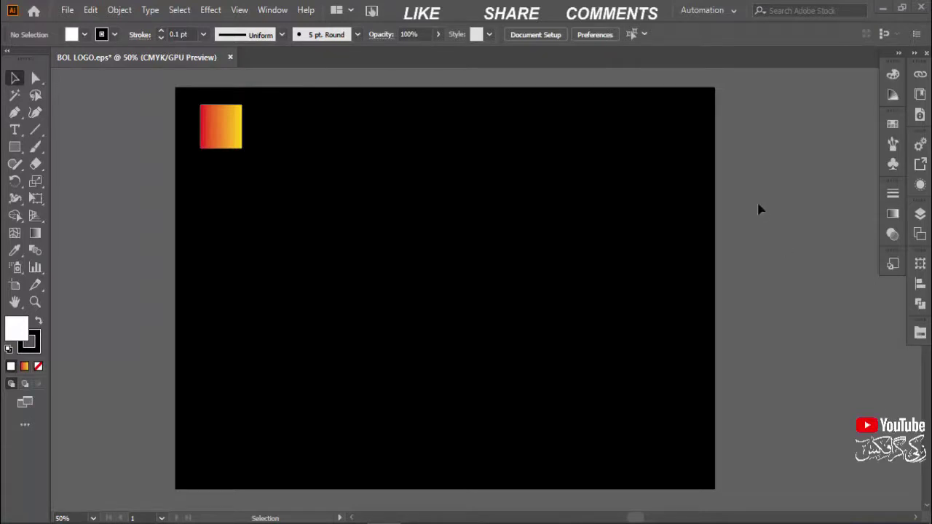
Draw a white circle about 79.775 mm across near the artboard centre and Alt-drag a copy right
click(15, 146)
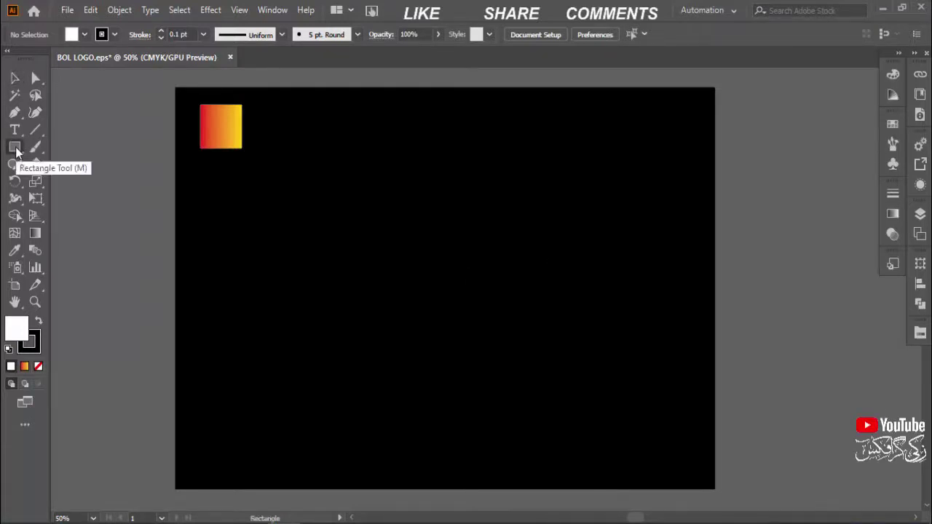
click(67, 181)
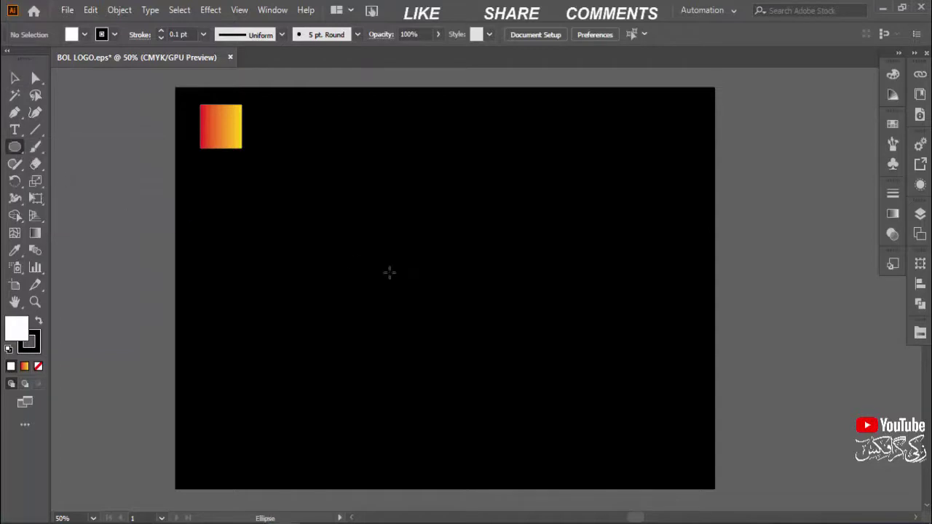
drag(392, 276, 476, 354)
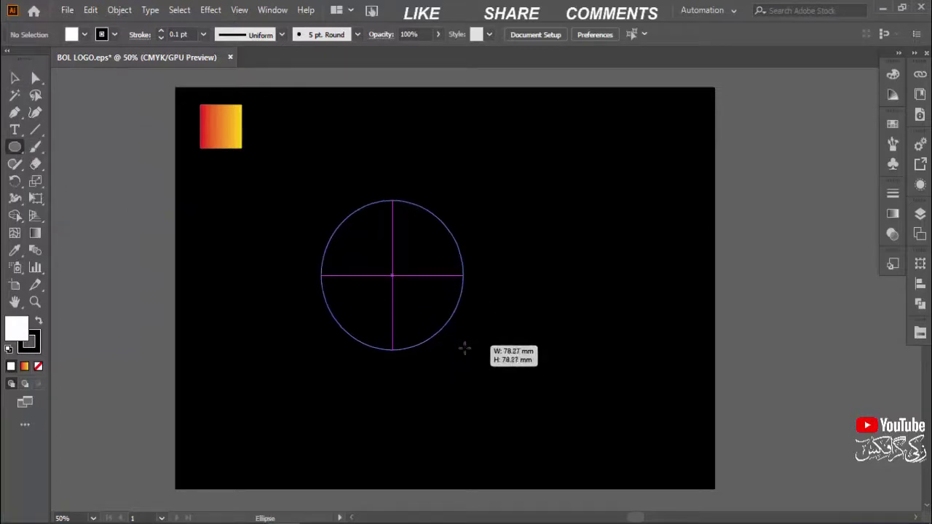
key(v)
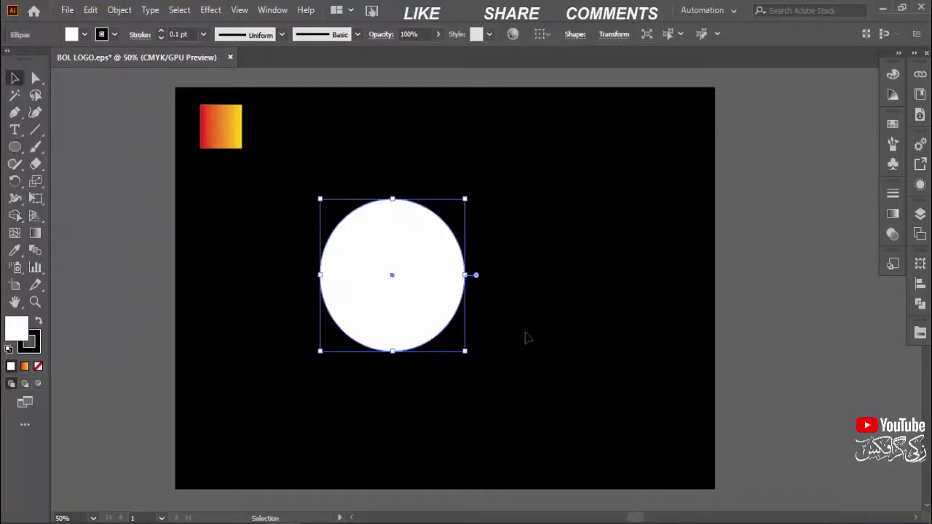
drag(419, 311, 539, 309)
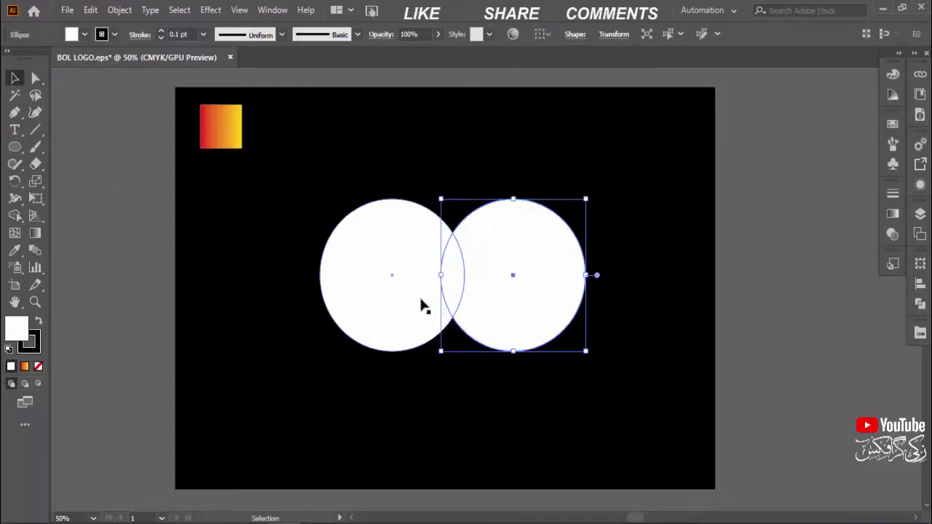
Marquee-select both overlapping circles and bring up the Pathfinder panel
drag(364, 288, 507, 337)
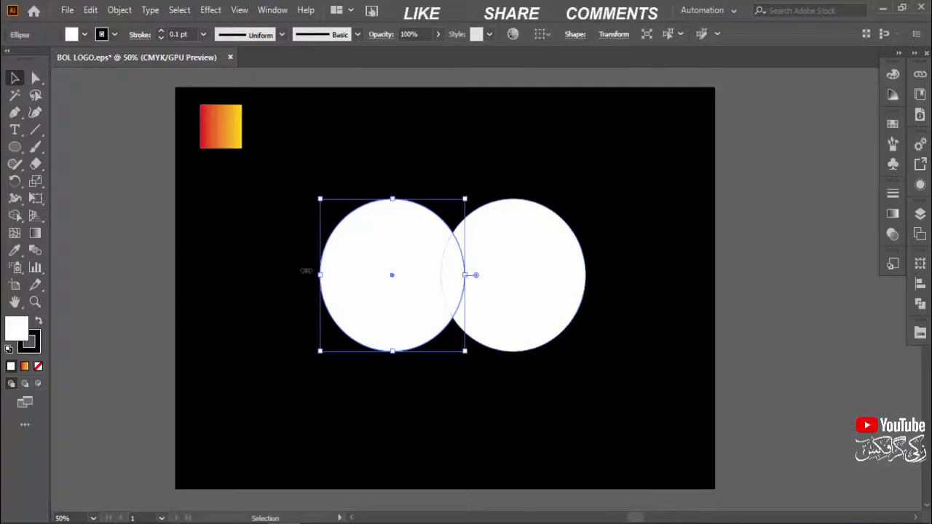
drag(309, 271, 579, 322)
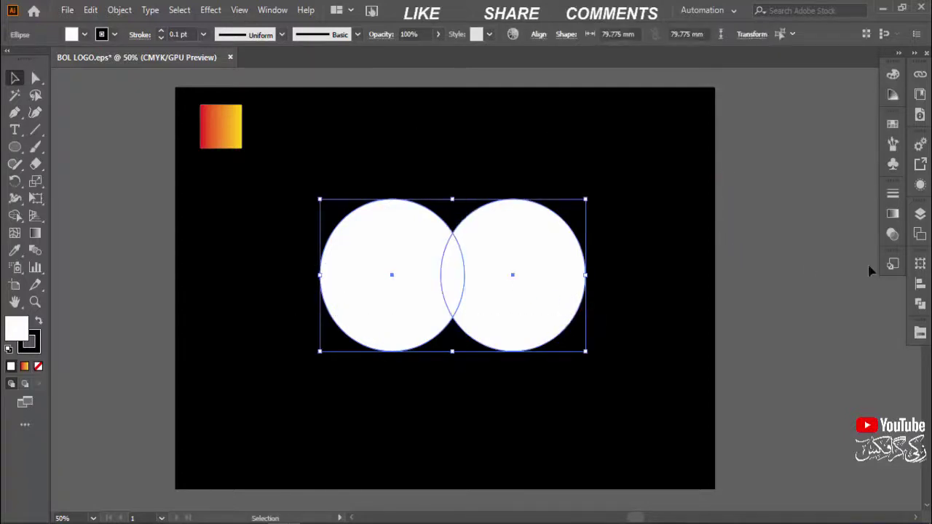
click(921, 303)
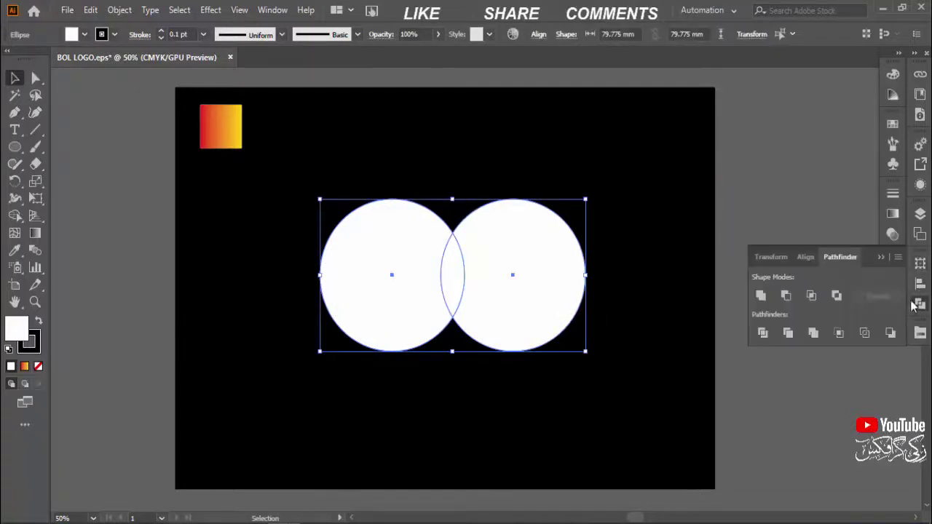
Intersect the two circles into a single lens shape with Pathfinder
click(815, 296)
click(612, 230)
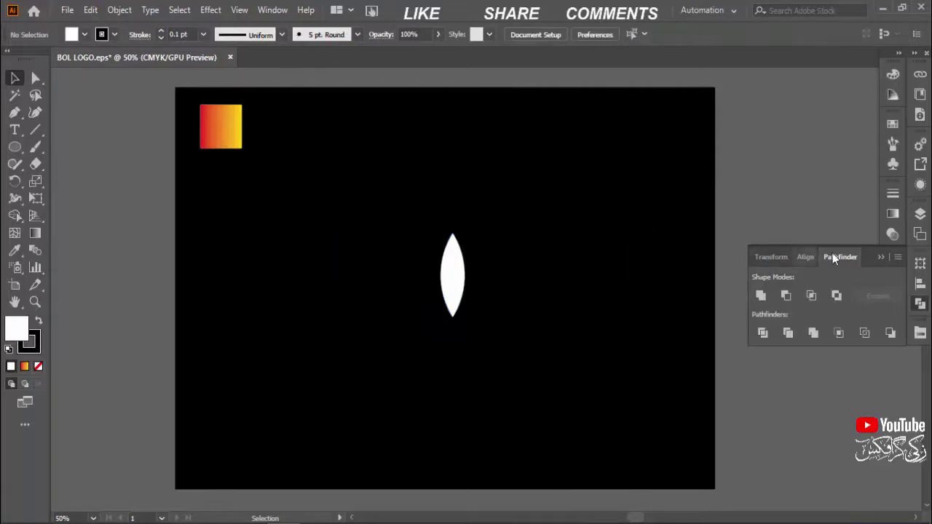
click(880, 258)
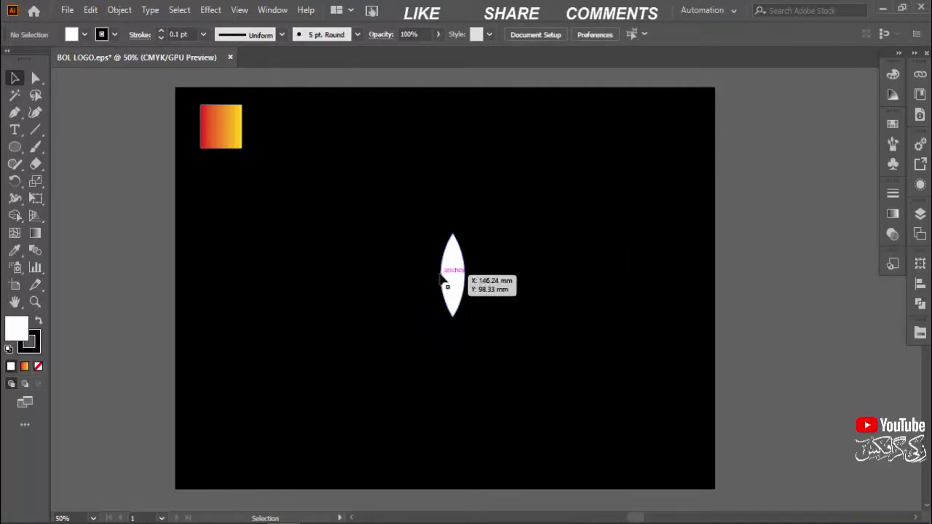
Move the lens up-left and tilt it about 21.55° diagonally
drag(451, 260, 364, 224)
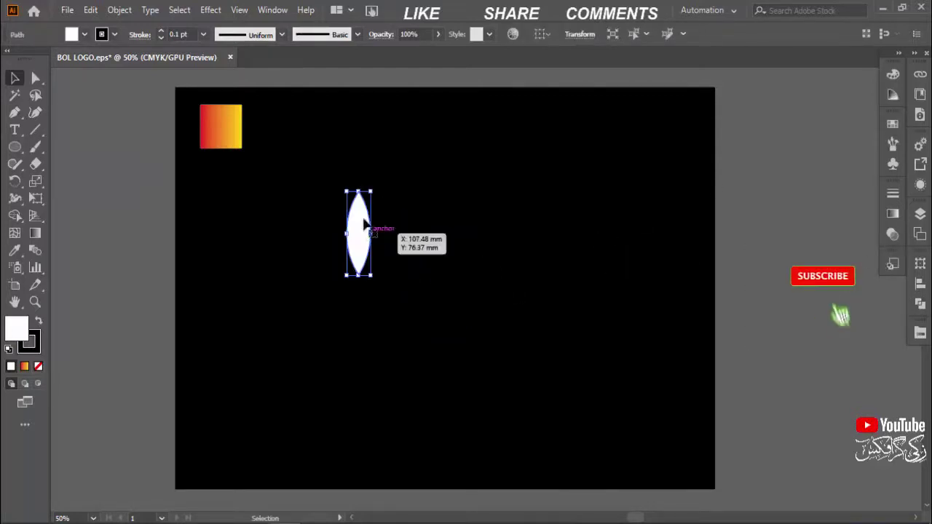
drag(372, 190, 343, 184)
click(474, 239)
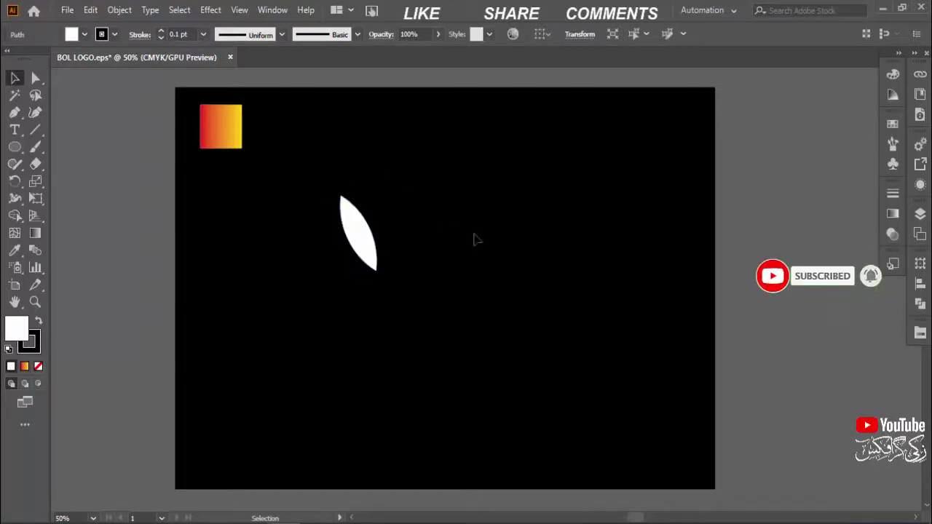
click(369, 232)
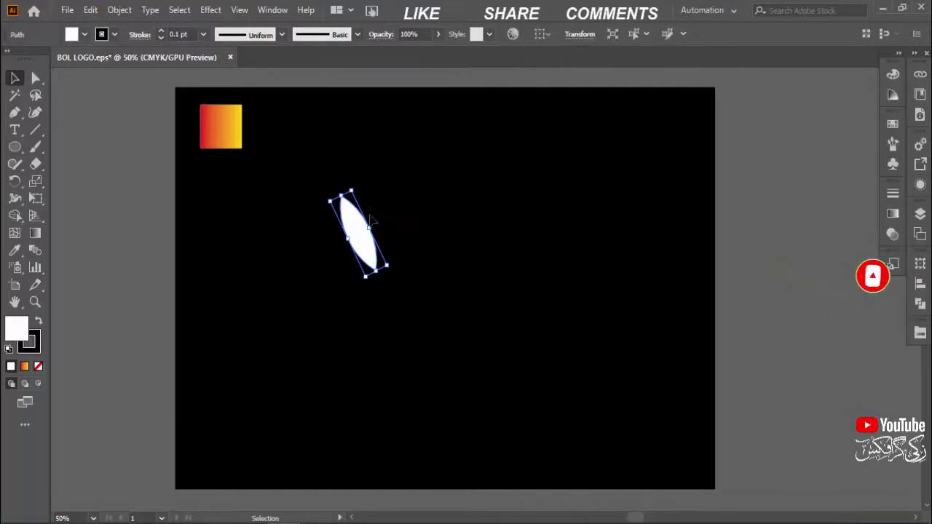
Reflect a vertical copy of the leaf and nudge it three steps right to form a V
right_click(356, 229)
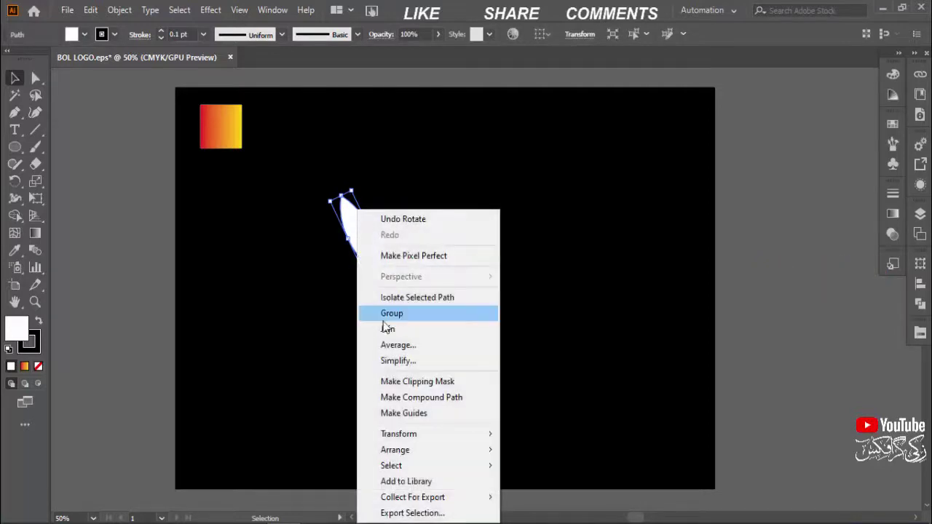
mouse_move(399, 434)
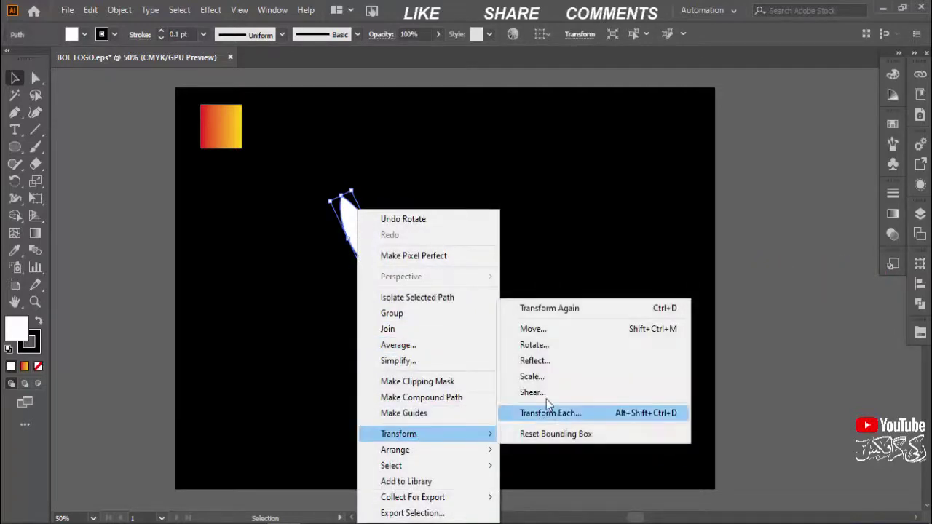
click(539, 362)
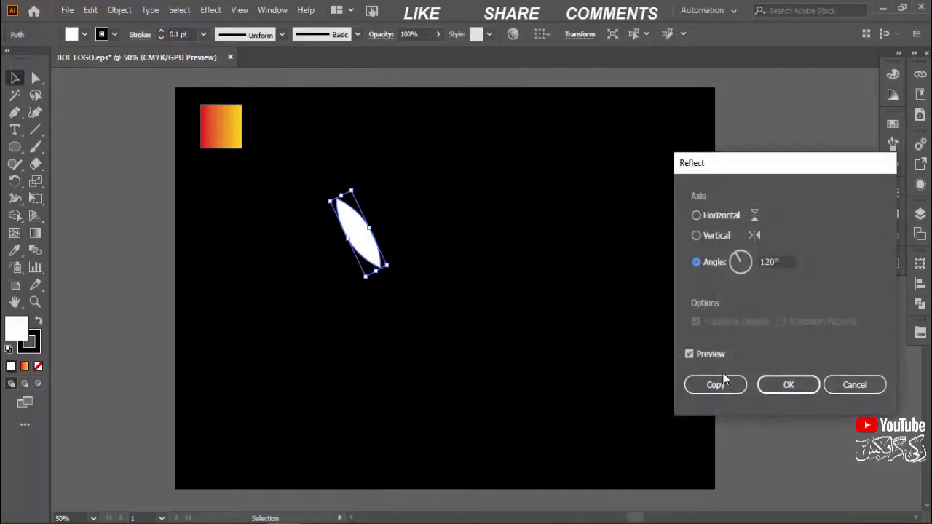
click(708, 235)
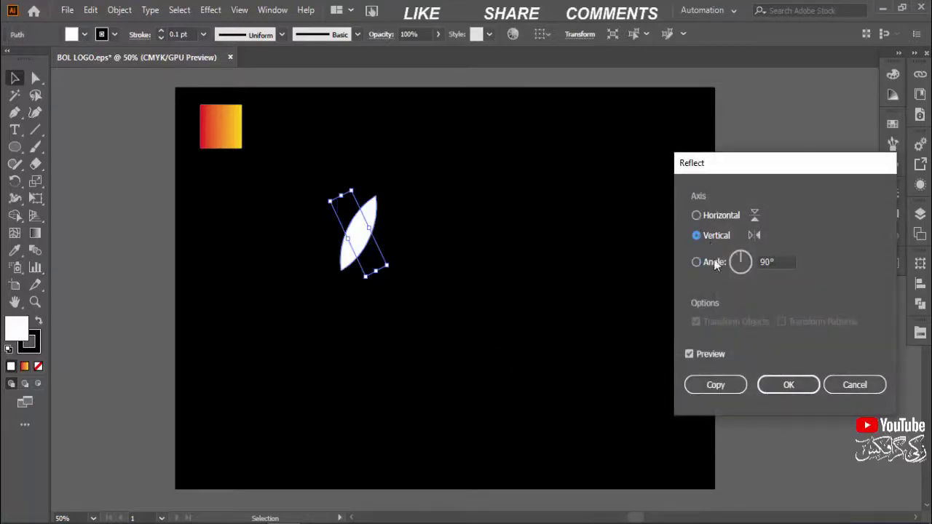
click(716, 385)
key(Right)
key(Right)
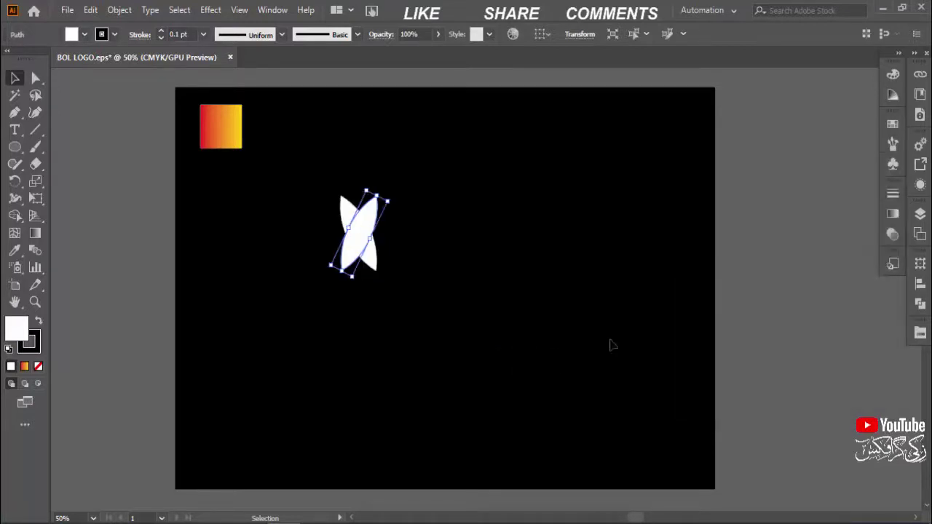
key(Right)
key(Right)
key(Right)
key(Right)
key(Right)
key(Right)
key(Right)
key(Right)
key(Right)
key(Right)
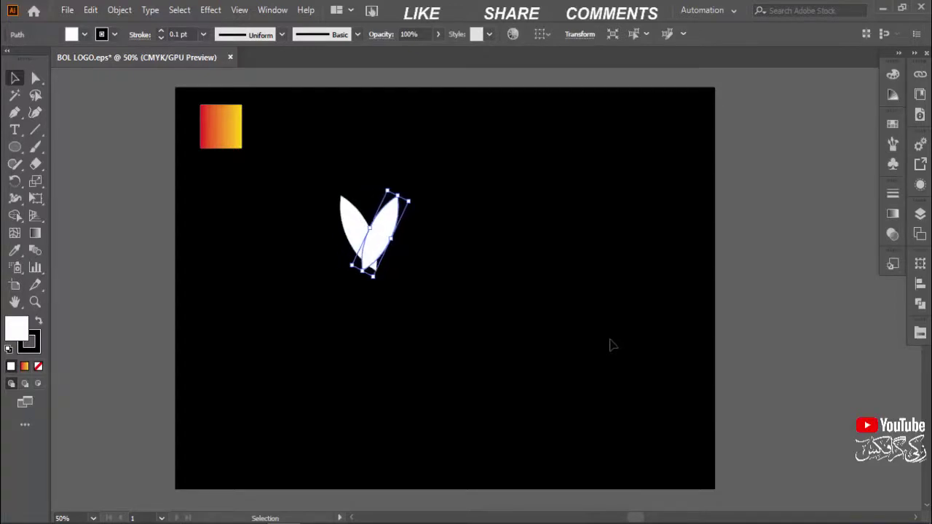
key(Right)
key(Right)
key(Right)
key(Right)
key(Right)
key(Right)
key(Right)
key(Right)
key(Right)
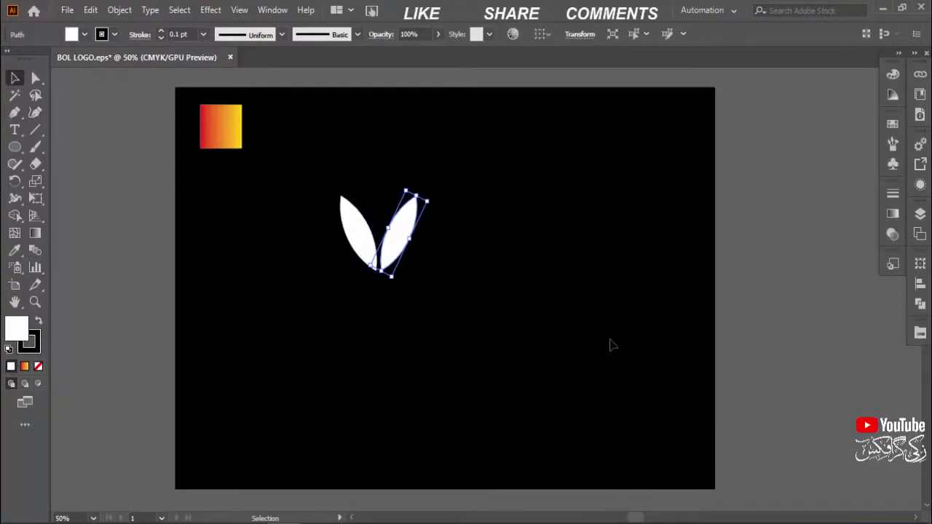
Select both leaves, scale the pair down, and briefly try the Gradient tool
click(527, 255)
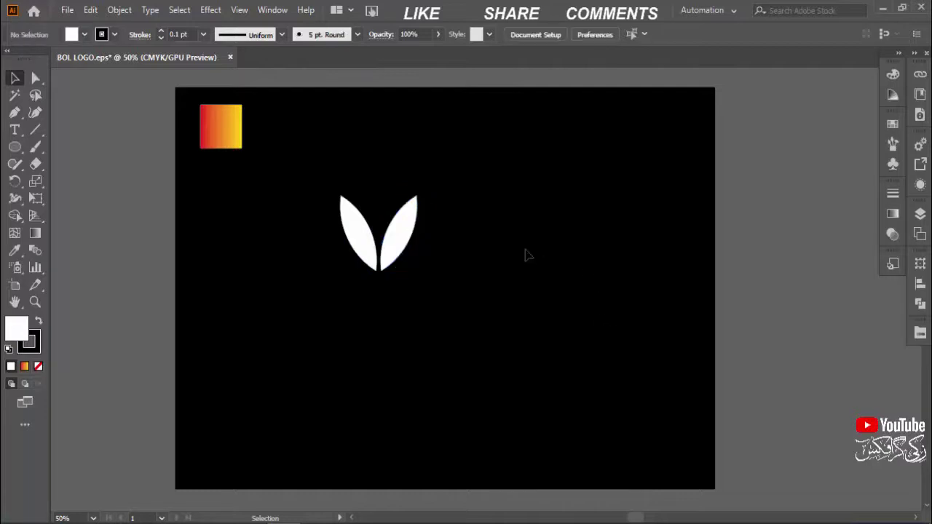
drag(383, 246, 274, 272)
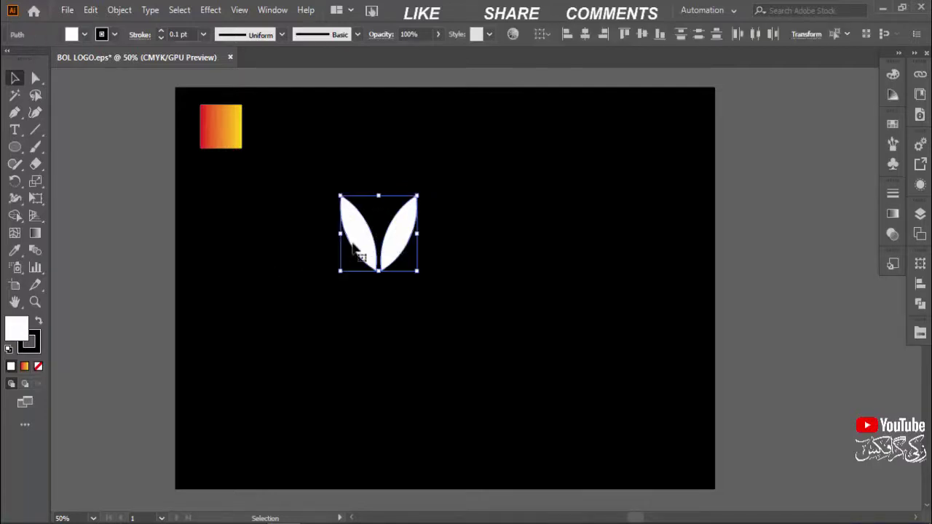
drag(415, 202, 398, 223)
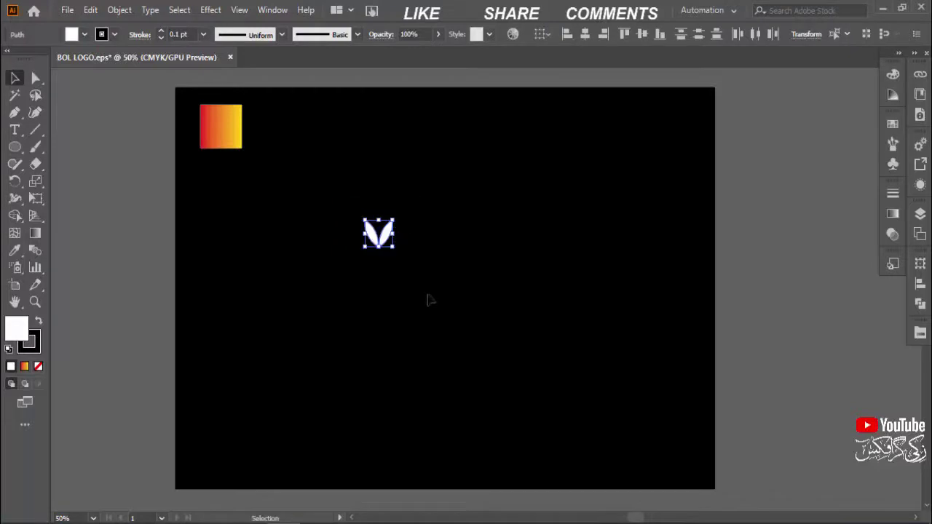
key(a)
key(g)
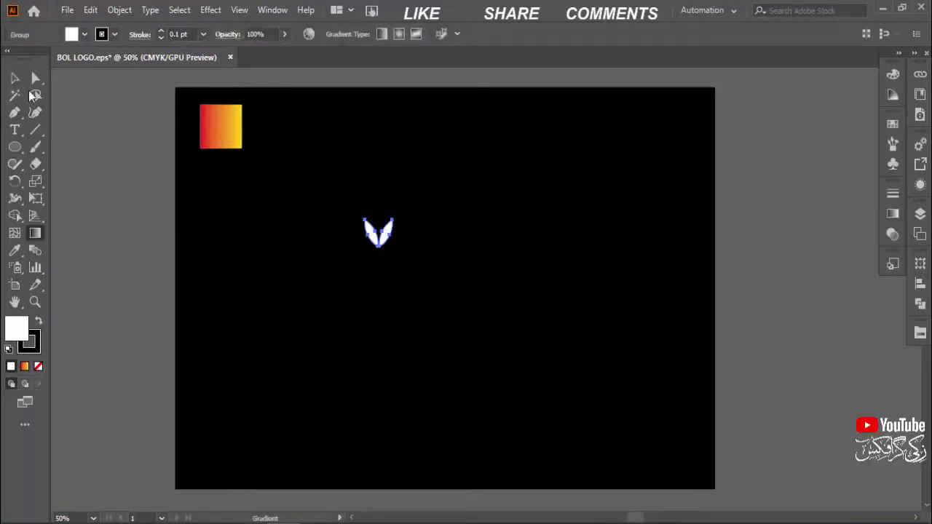
key(v)
Move the leaf pair down and to the left, then reselect the group
click(408, 291)
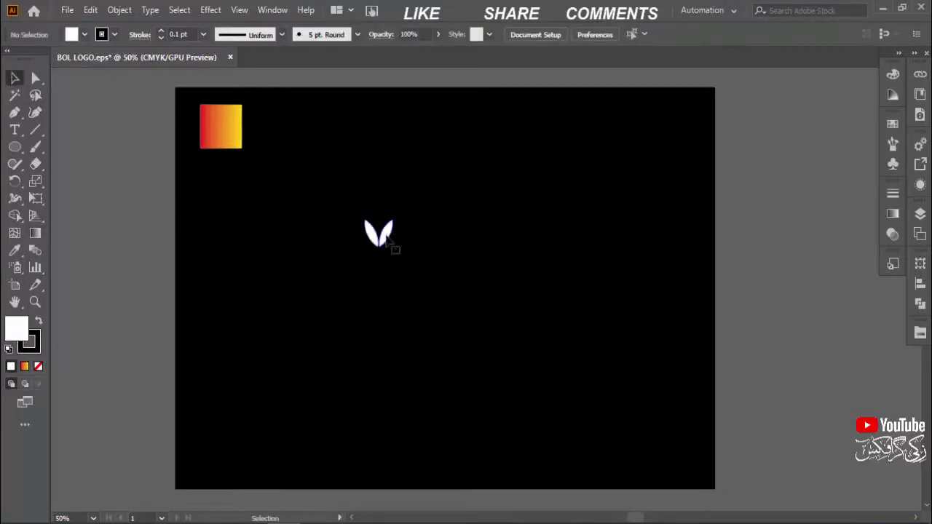
drag(387, 240, 328, 289)
click(446, 336)
click(328, 295)
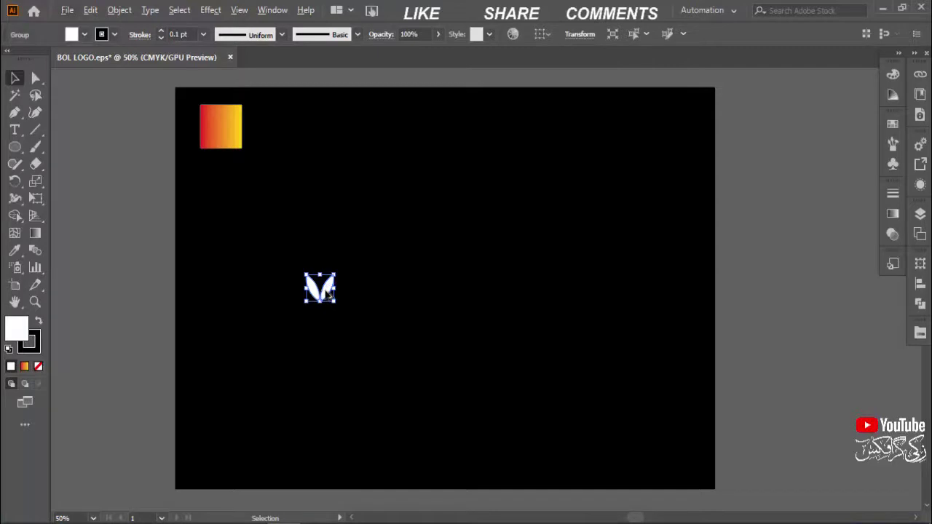
click(393, 328)
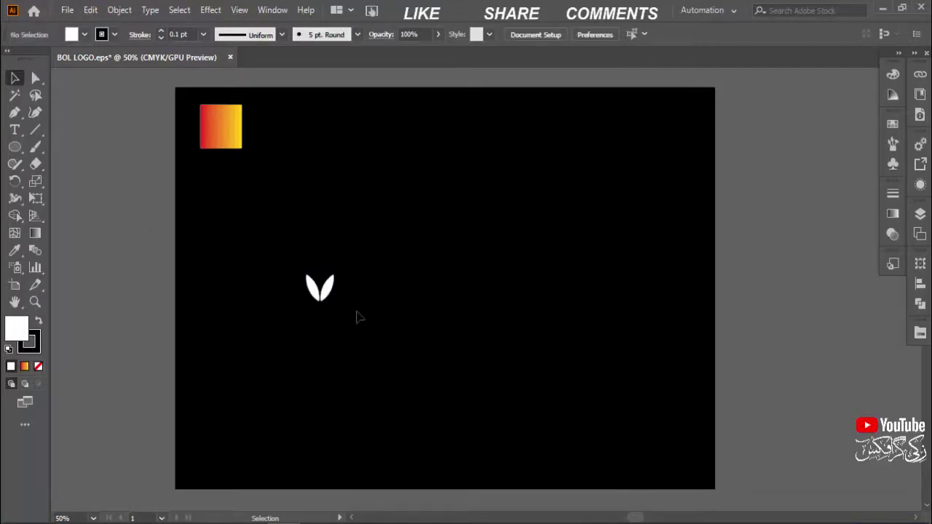
click(333, 290)
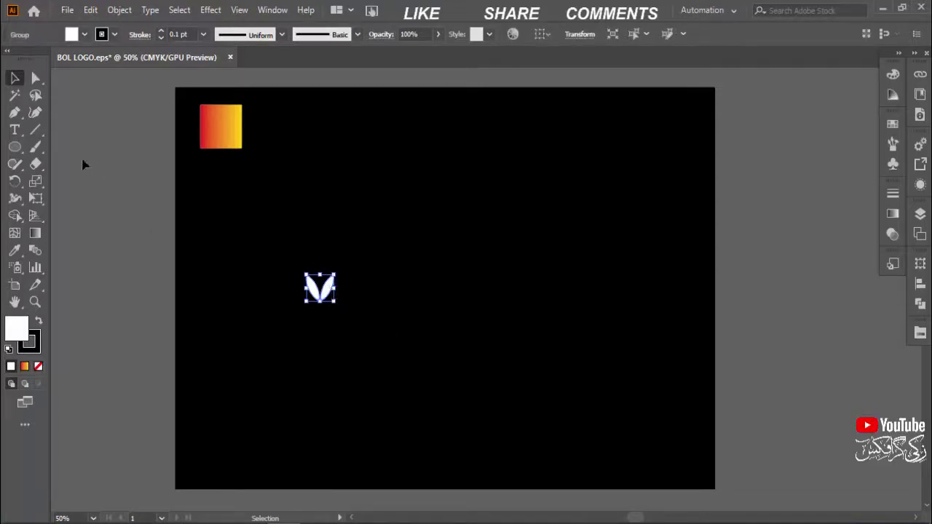
Eyedropper the square's orange-yellow gradient onto the leaves, then Alt-drag a copy right
click(15, 249)
click(226, 114)
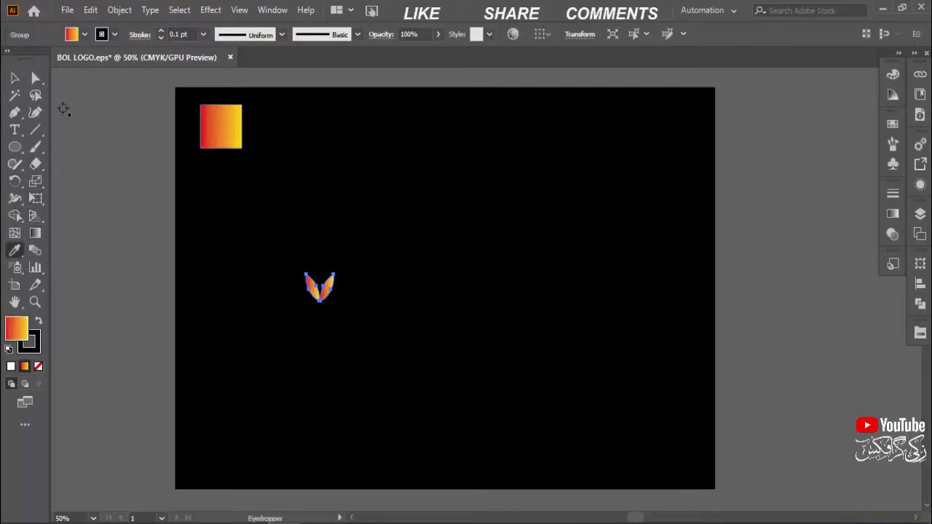
click(13, 78)
click(145, 255)
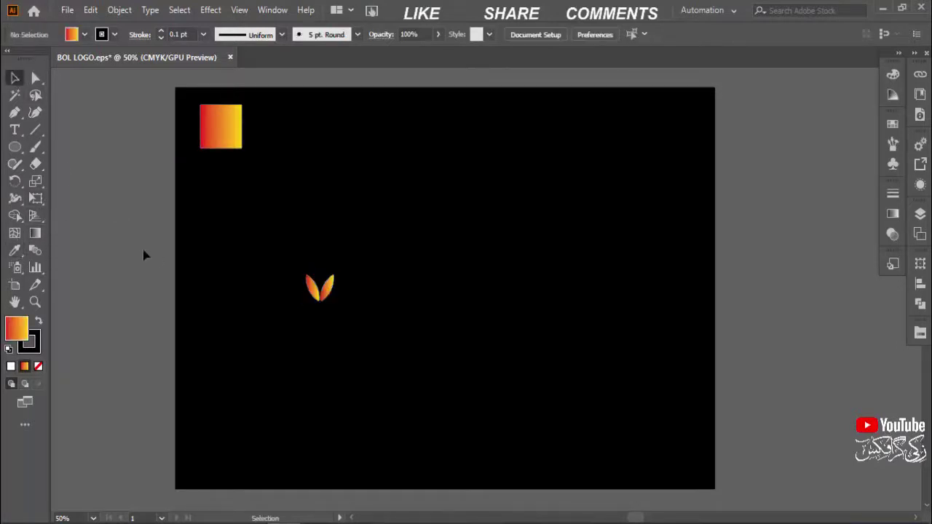
click(330, 297)
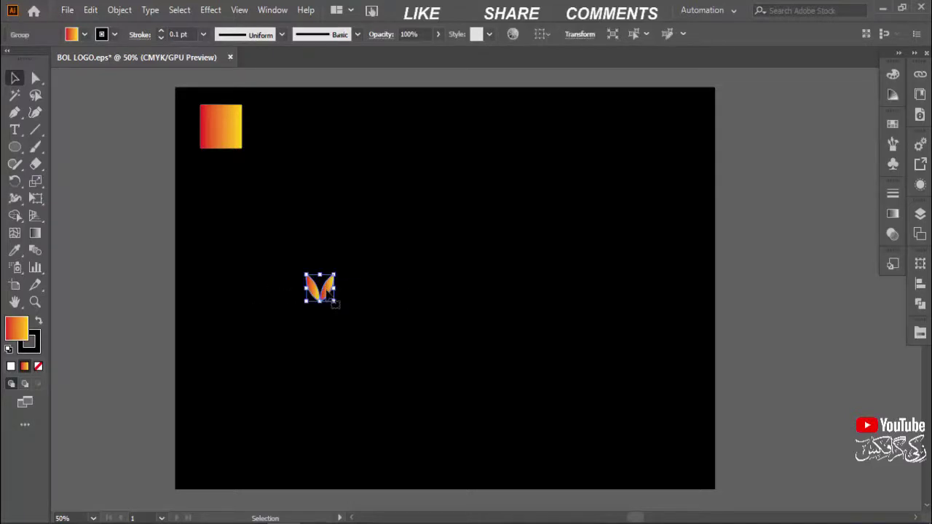
drag(335, 304, 576, 293)
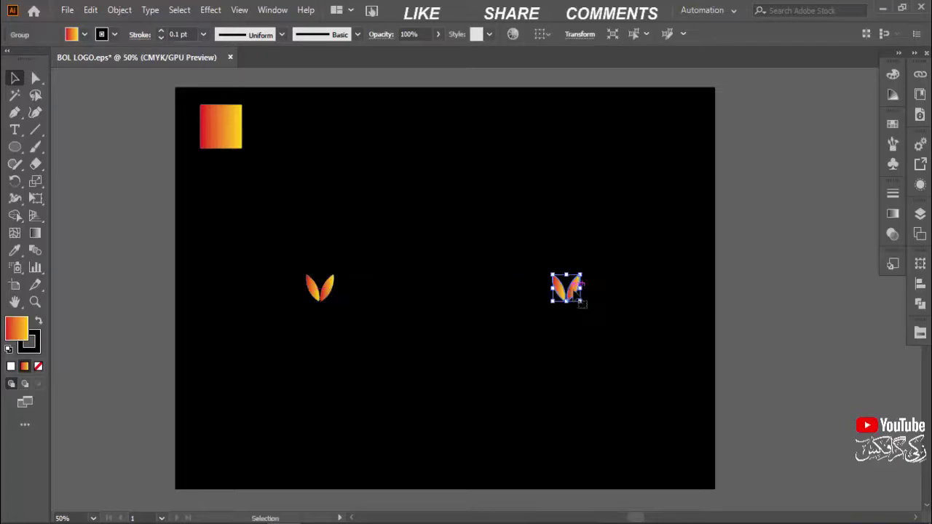
Reselect the copied leaf pair, opening and cancelling the Rotate dialog
click(728, 293)
click(564, 287)
right_click(576, 290)
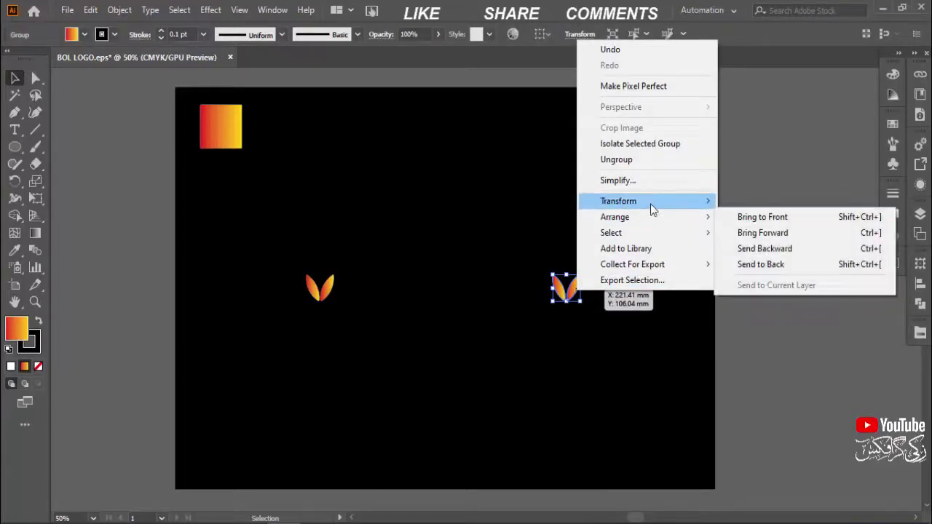
mouse_move(618, 201)
click(755, 238)
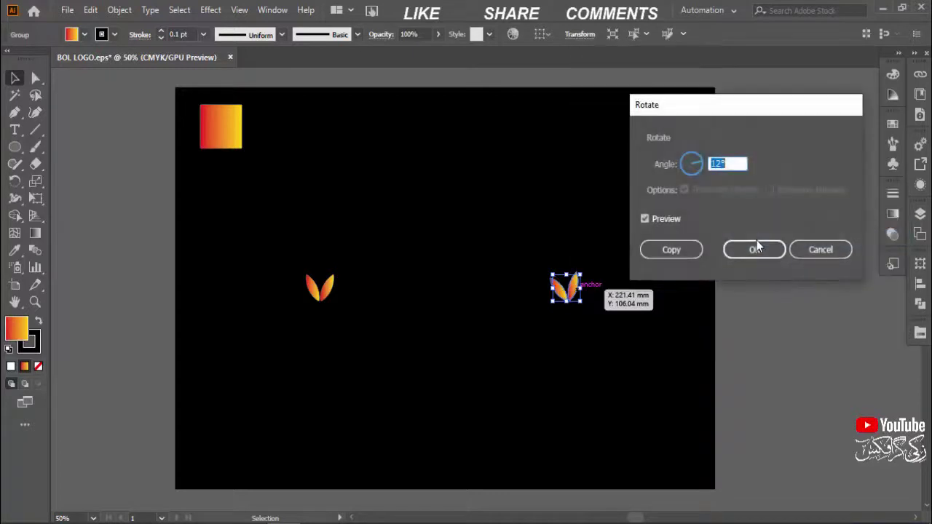
click(830, 250)
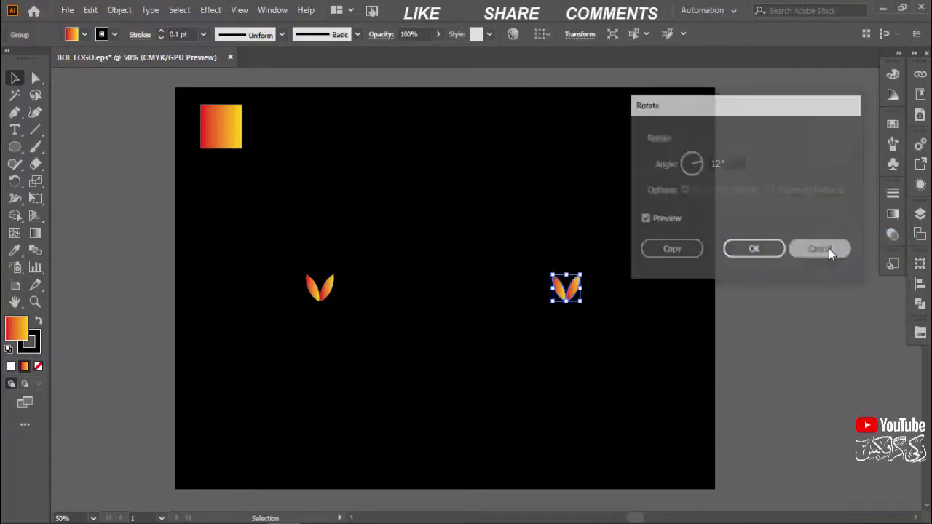
Reflect the copy across the horizontal axis, then marquee-select both leaf pairs
right_click(580, 290)
mouse_move(610, 205)
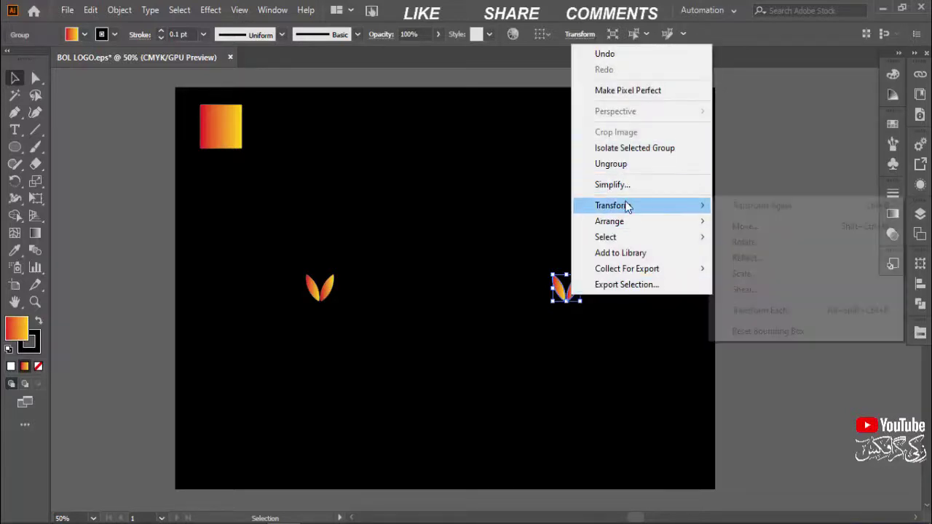
click(747, 259)
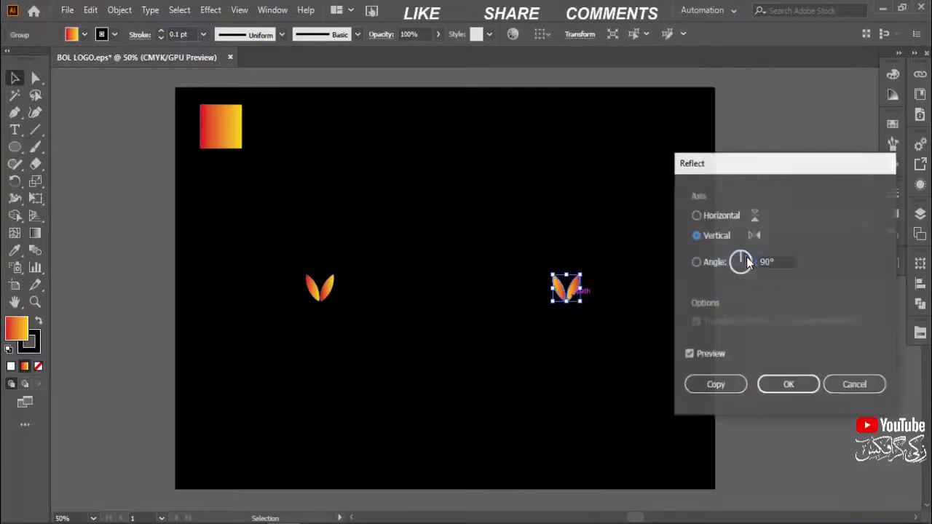
click(716, 215)
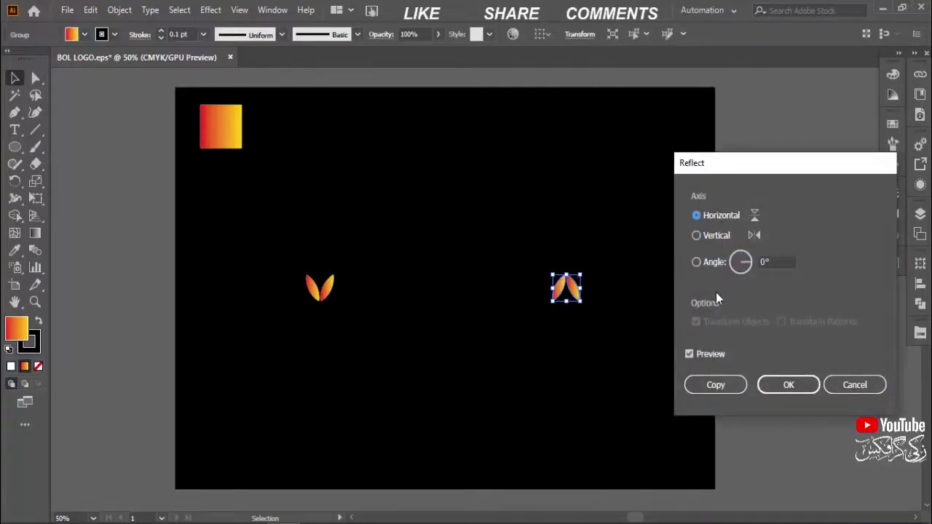
click(789, 386)
click(417, 292)
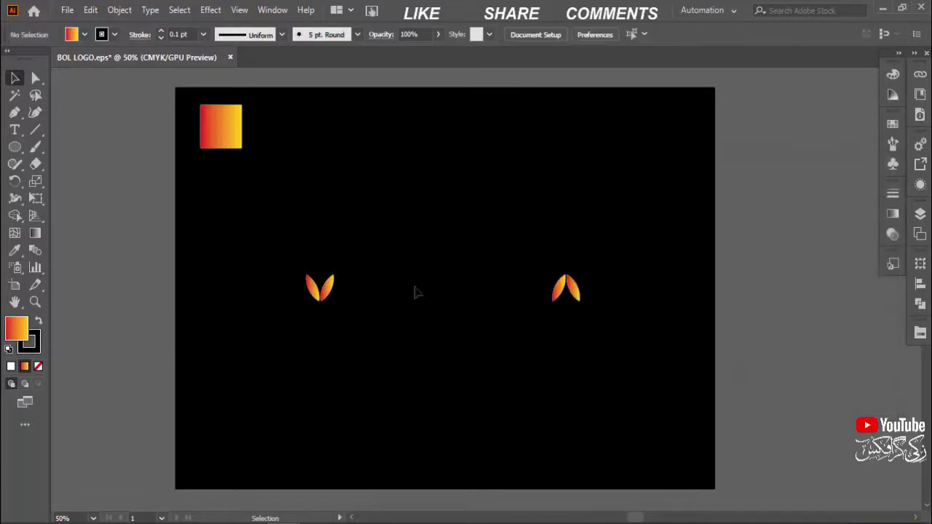
drag(635, 257, 274, 316)
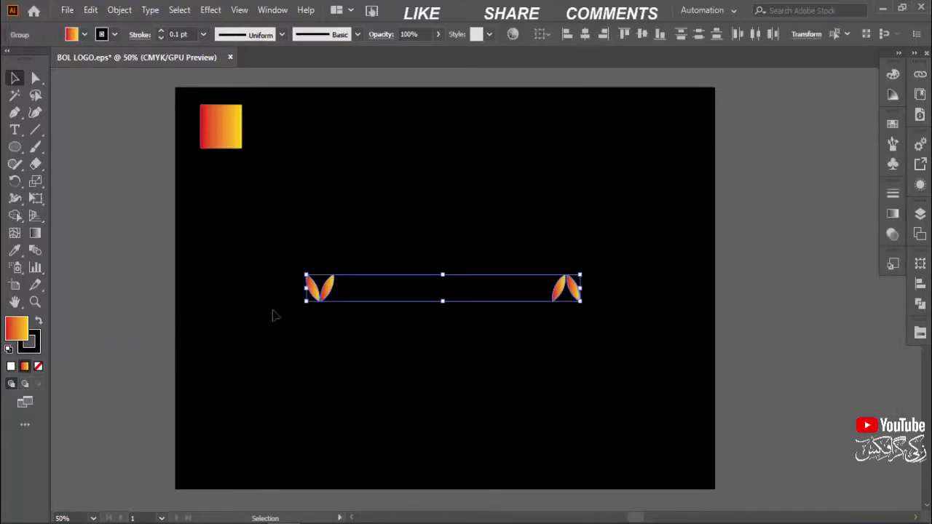
click(616, 256)
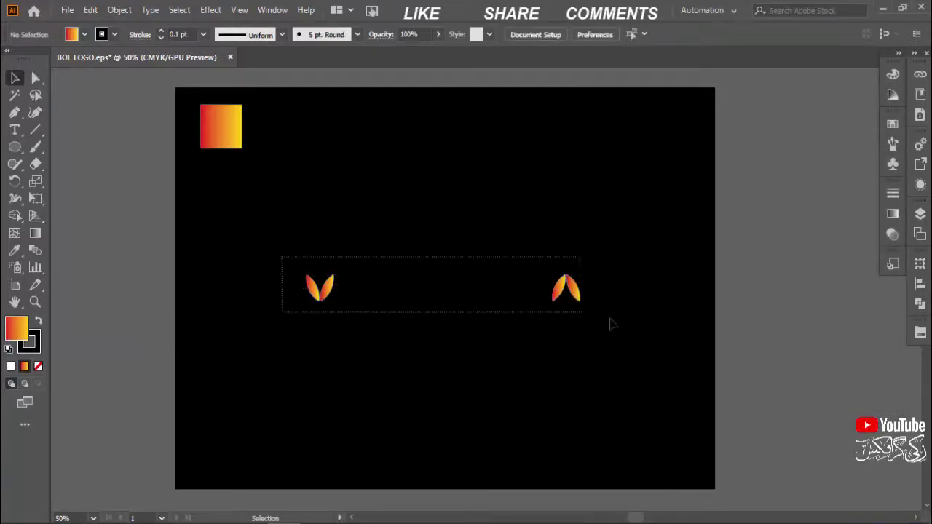
drag(283, 264, 631, 328)
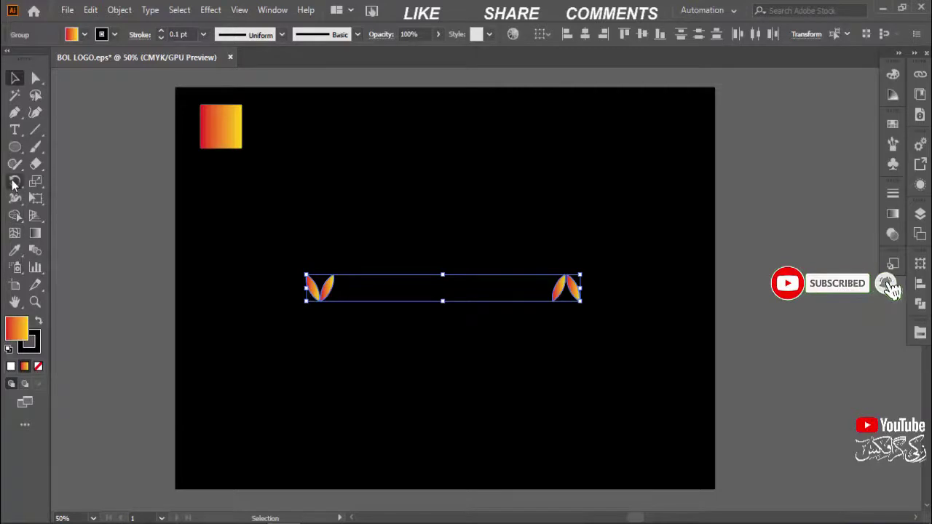
Preview a 9° rotation, then copy both leaf pairs rotated 5° instead
double_click(15, 181)
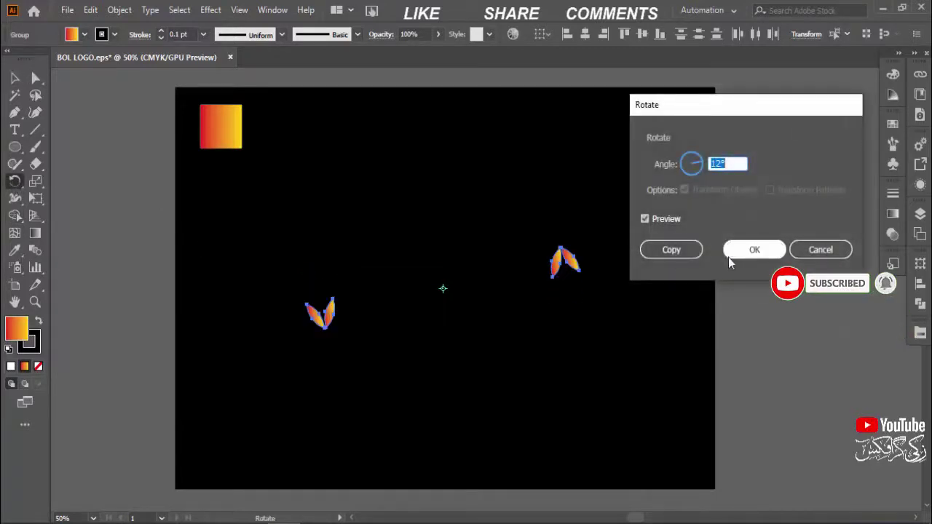
click(651, 221)
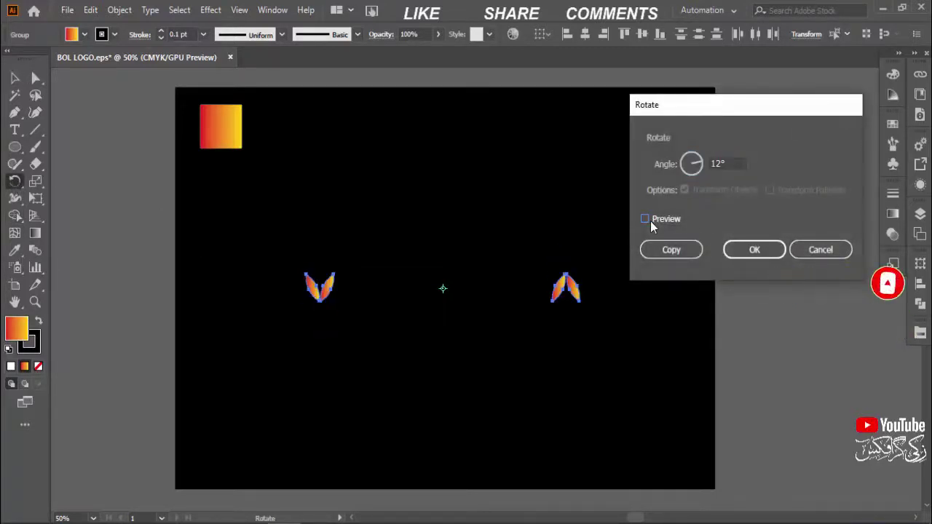
click(719, 164)
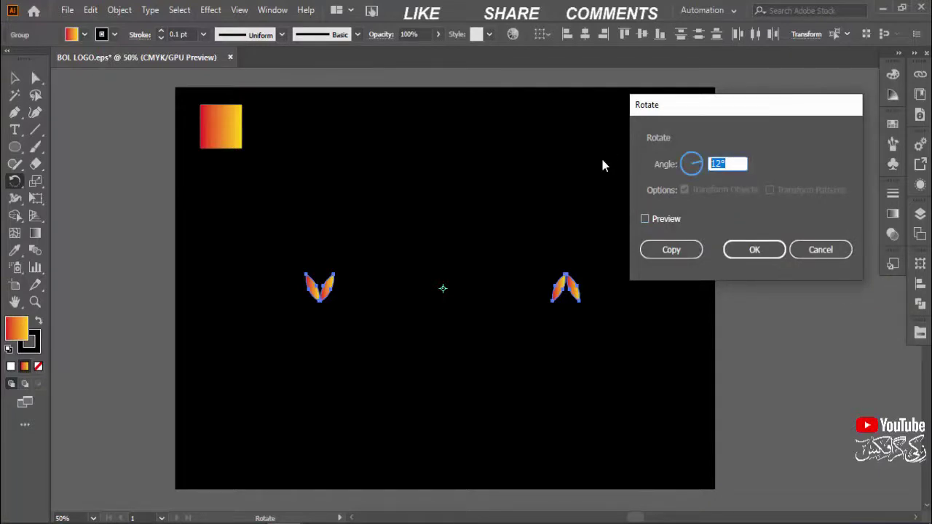
text(9)
click(665, 220)
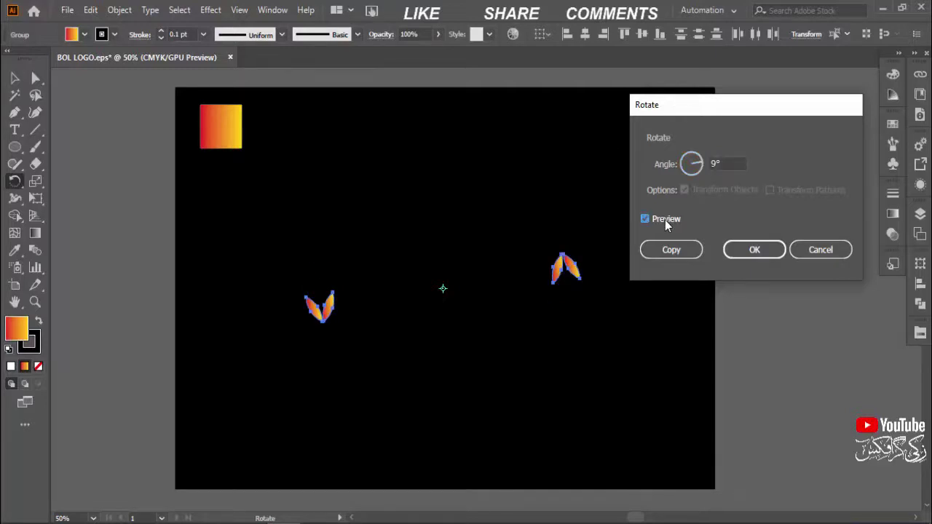
click(665, 220)
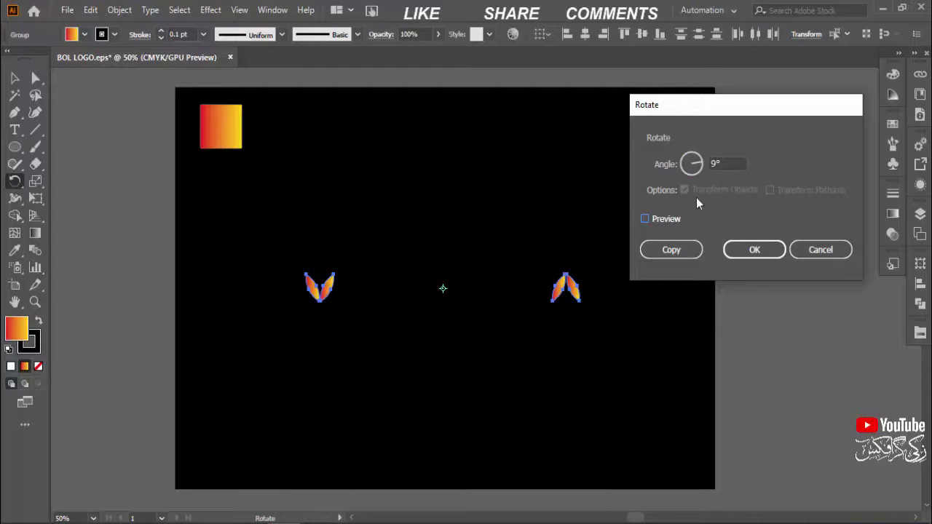
click(729, 163)
text(5)
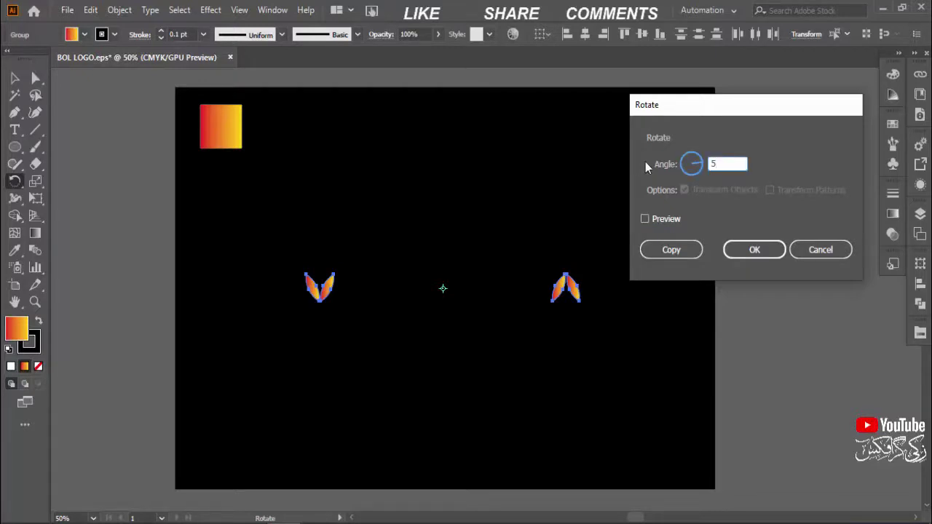
click(655, 250)
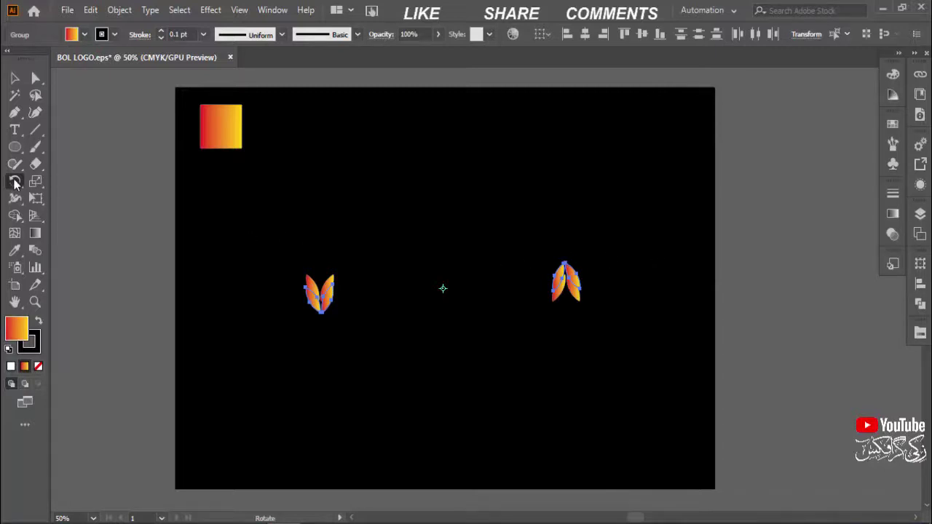
Rotate the selected leaves a further 5° through the Rotate dialog with preview
double_click(14, 182)
click(649, 220)
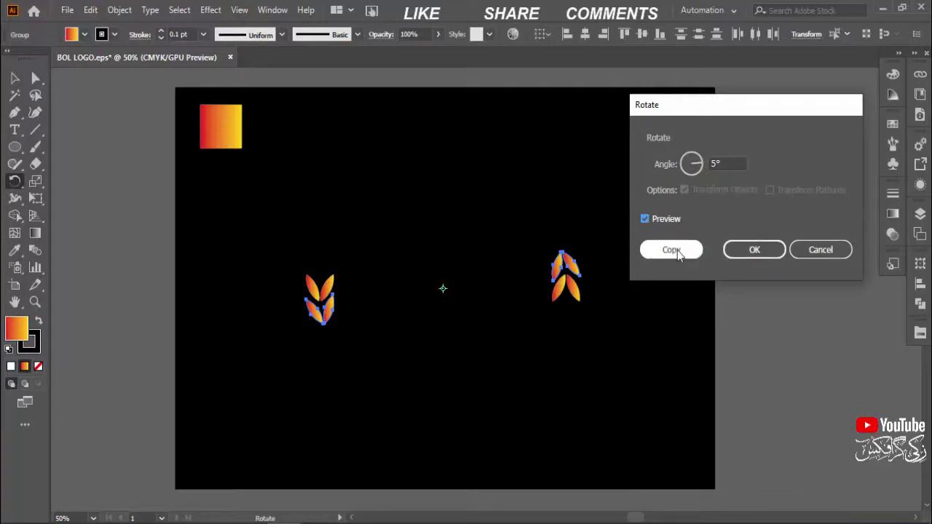
click(670, 220)
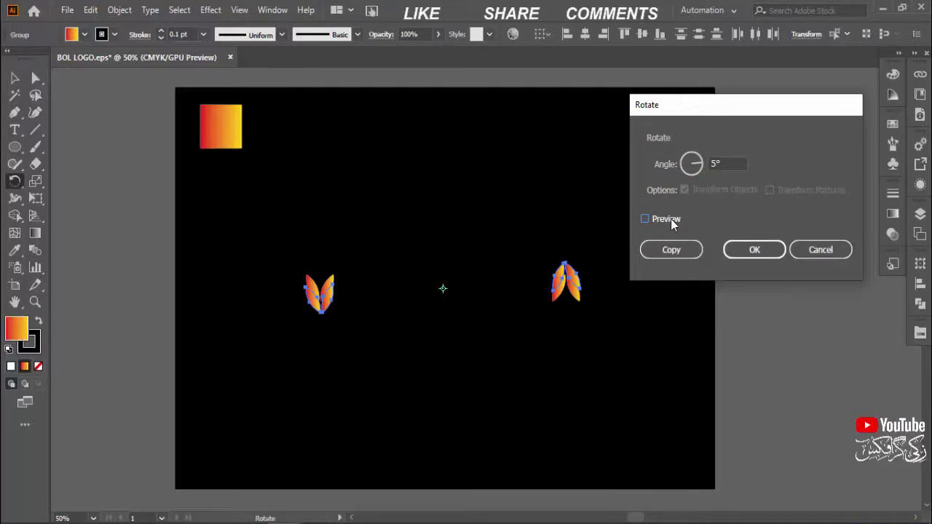
click(671, 220)
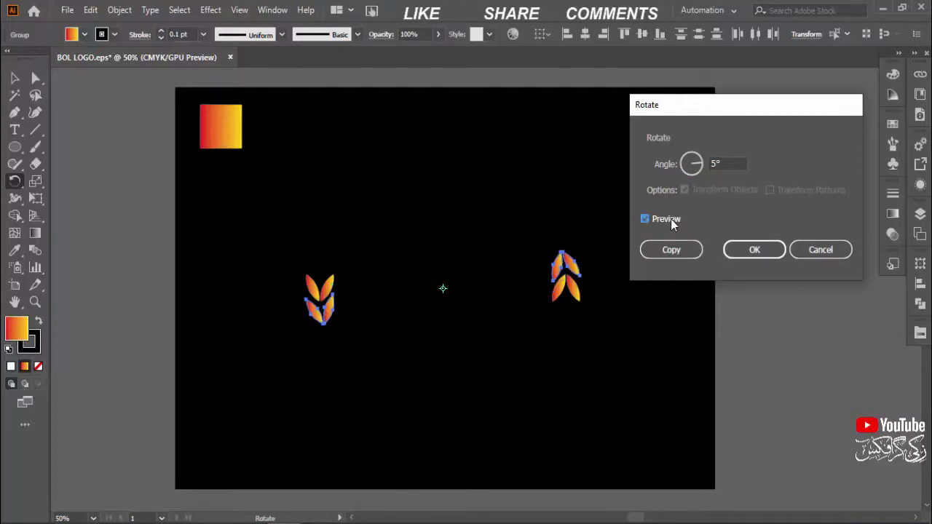
click(755, 250)
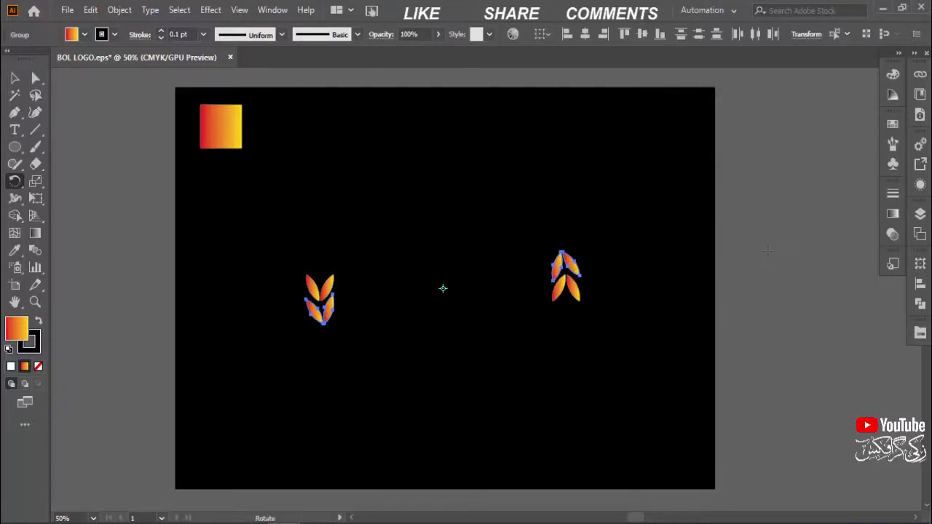
Press Ctrl+D three times on the rotated leaves
key(ctrl+d)
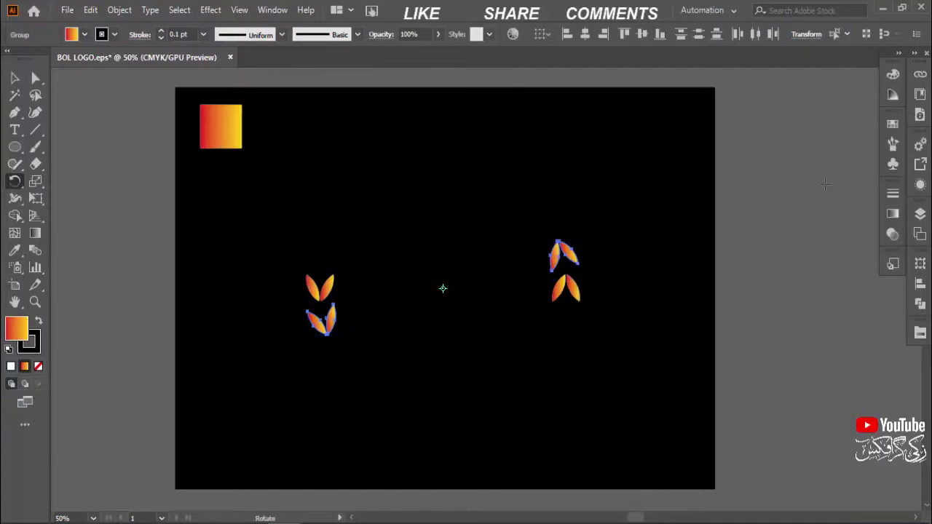
key(ctrl+d)
key(ctrl+d)
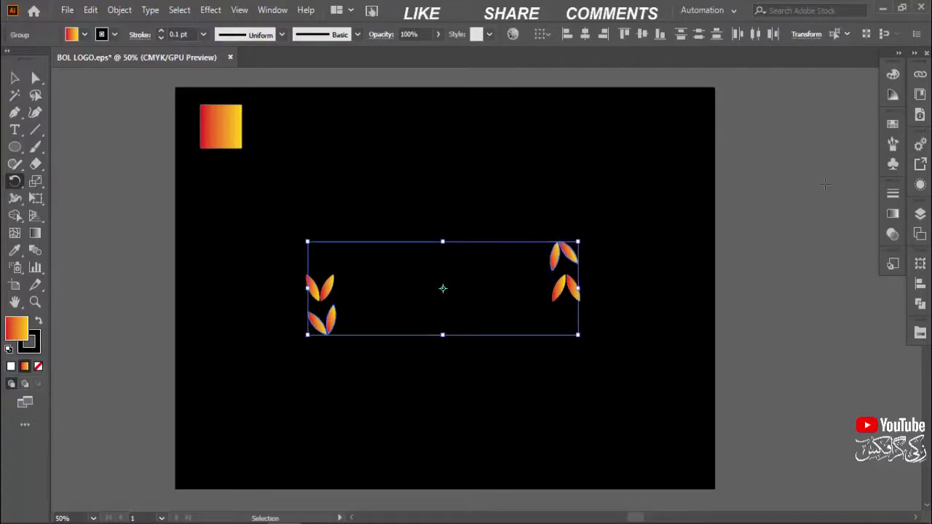
key(ctrl+d)
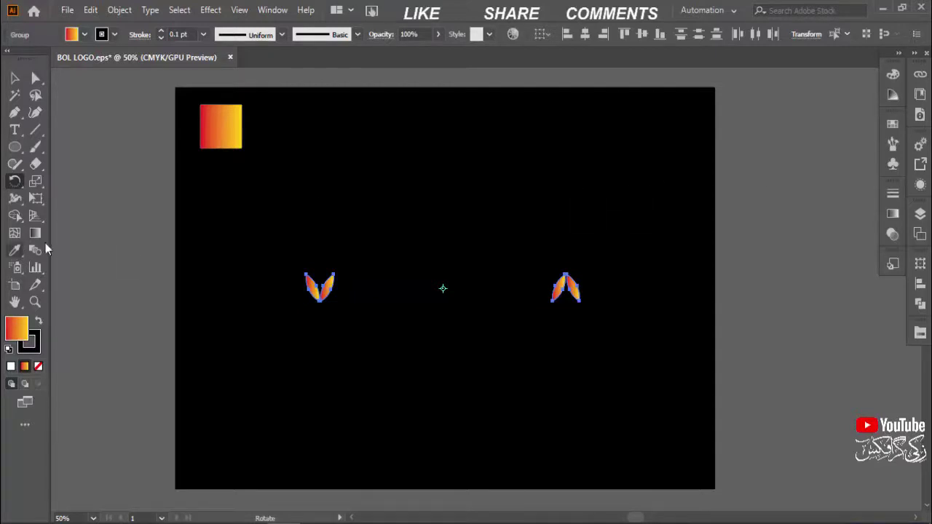
Copy both leaf pairs with a 5° rotation
double_click(15, 180)
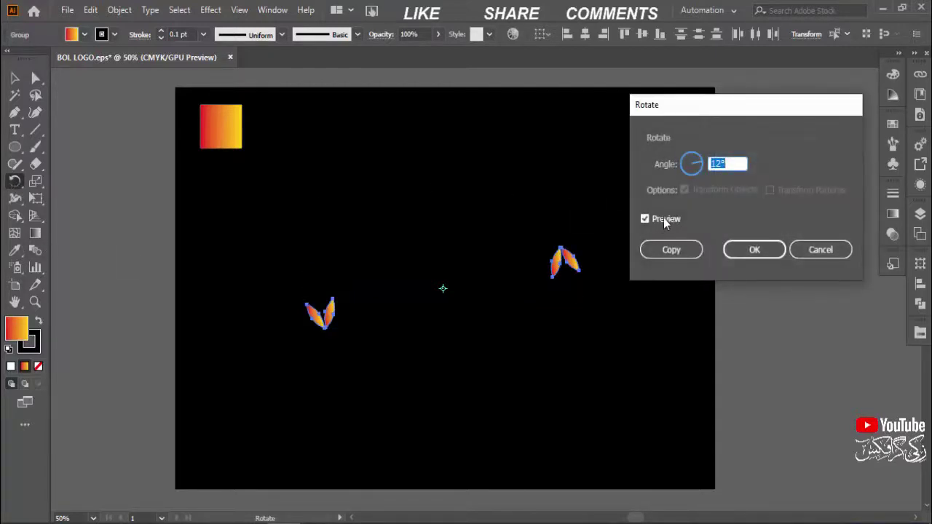
click(665, 220)
click(729, 163)
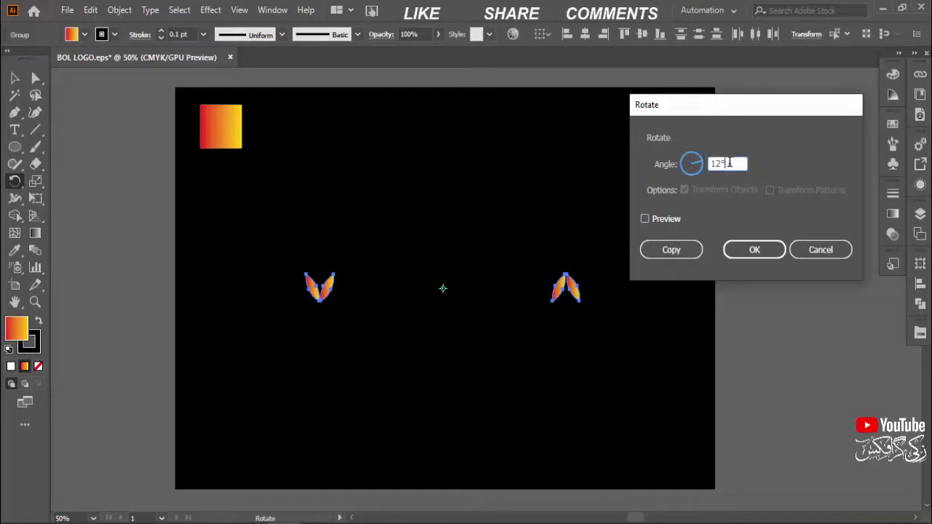
double_click(729, 163)
text(5)
click(675, 217)
click(663, 252)
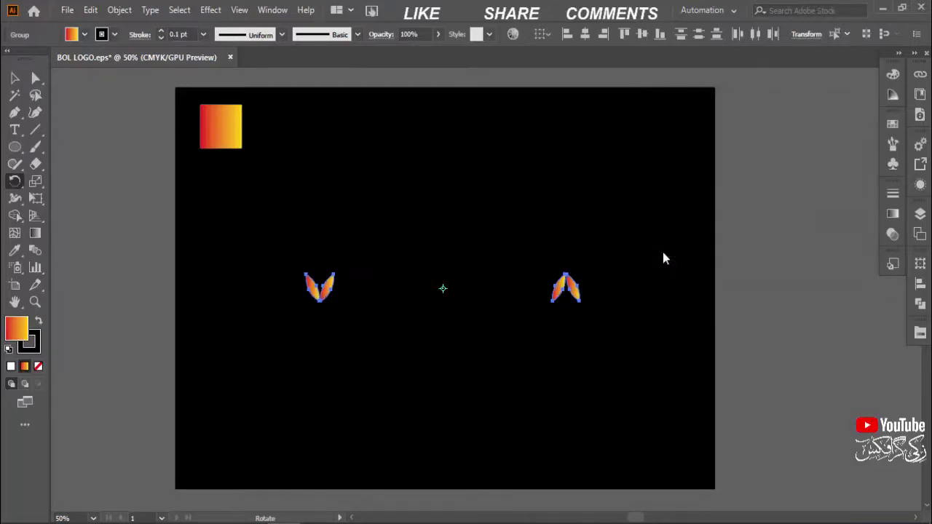
Repeat the rotated copy with Ctrl+D about nine times to extend the leaf arcs
key(ctrl+d)
key(ctrl+d)
key(v)
key(ctrl+d)
key(ctrl+d)
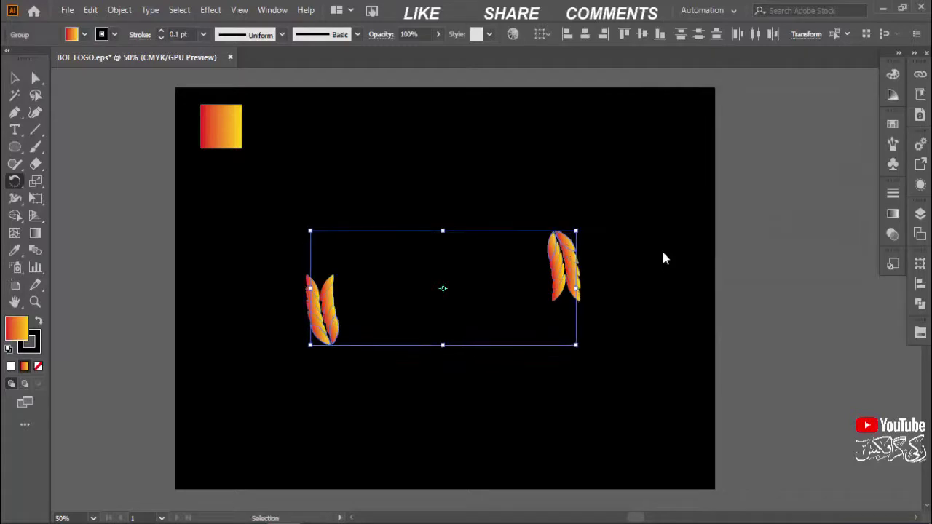
key(ctrl+d)
key(ctrl+d)
key(ctrl+d)
key(ctrl+d)
key(ctrl+d)
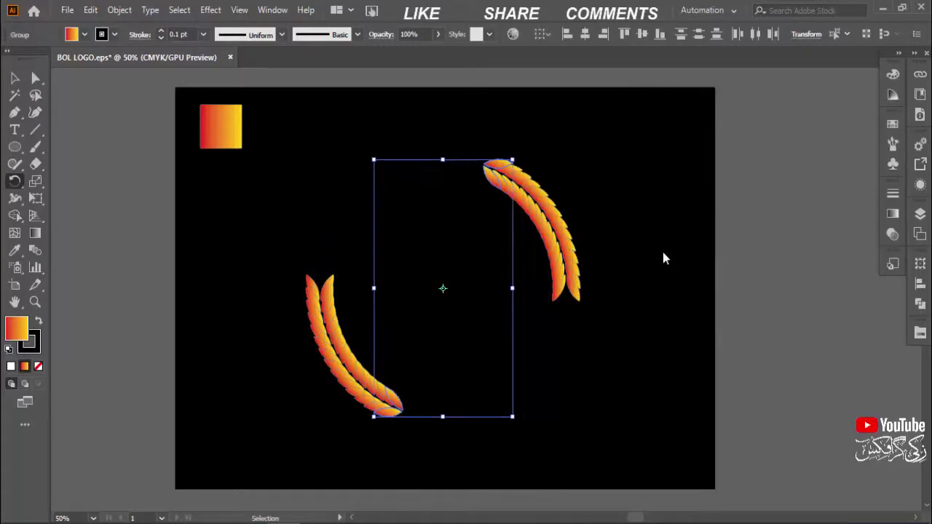
key(ctrl+d)
key(ctrl+d)
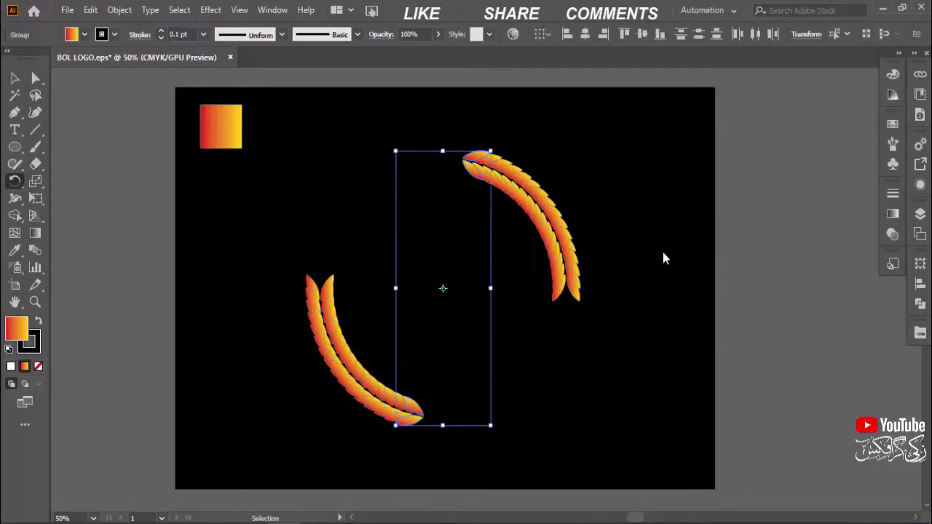
key(ctrl+d)
key(ctrl+d)
key(ctrl+d)
key(ctrl+d)
key(ctrl+d)
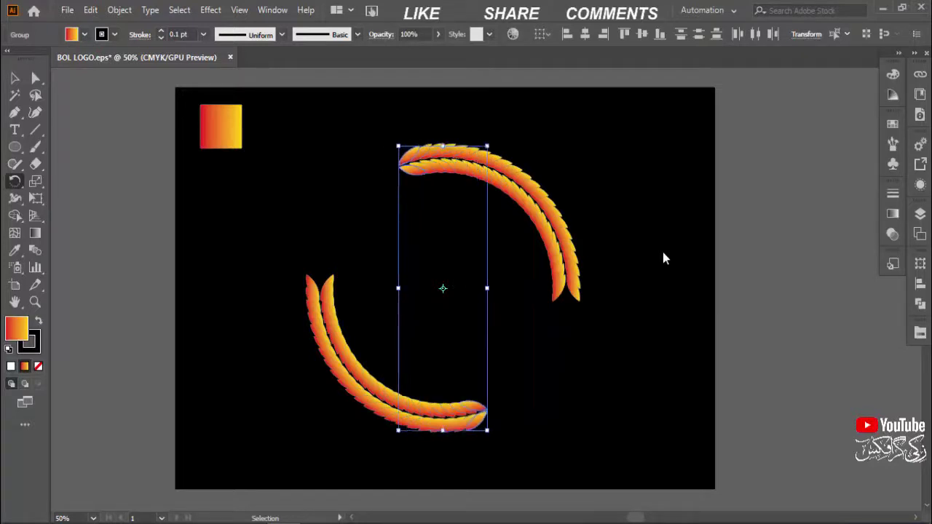
key(ctrl+d)
key(ctrl+d)
key(ctrl+d)
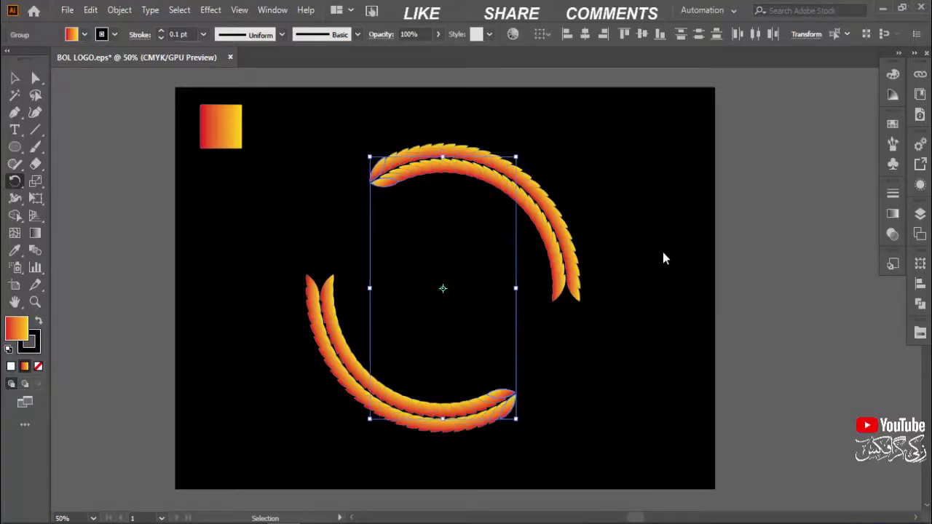
key(ctrl+d)
key(ctrl+d)
key(ctrl+d)
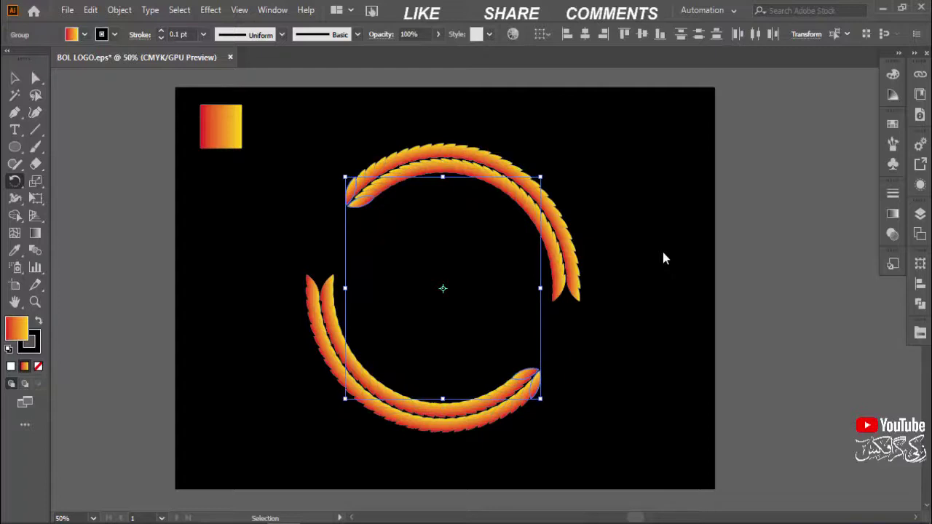
key(ctrl+d)
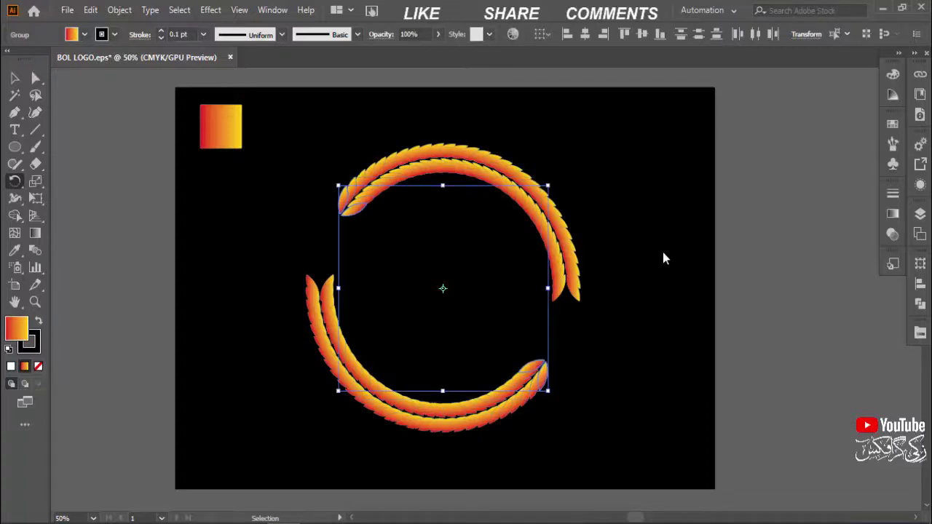
key(ctrl+d)
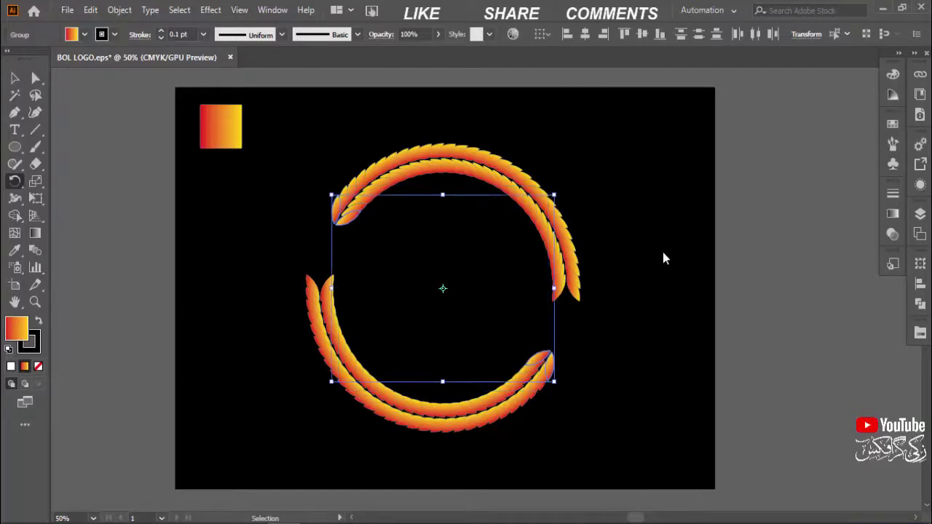
Select all of the leaf-arc artwork
key(r)
key(v)
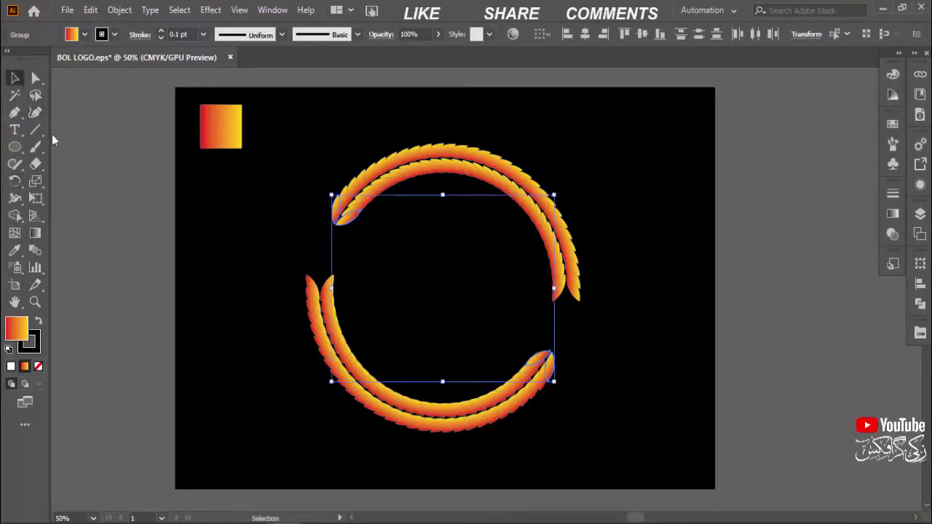
click(499, 210)
click(540, 228)
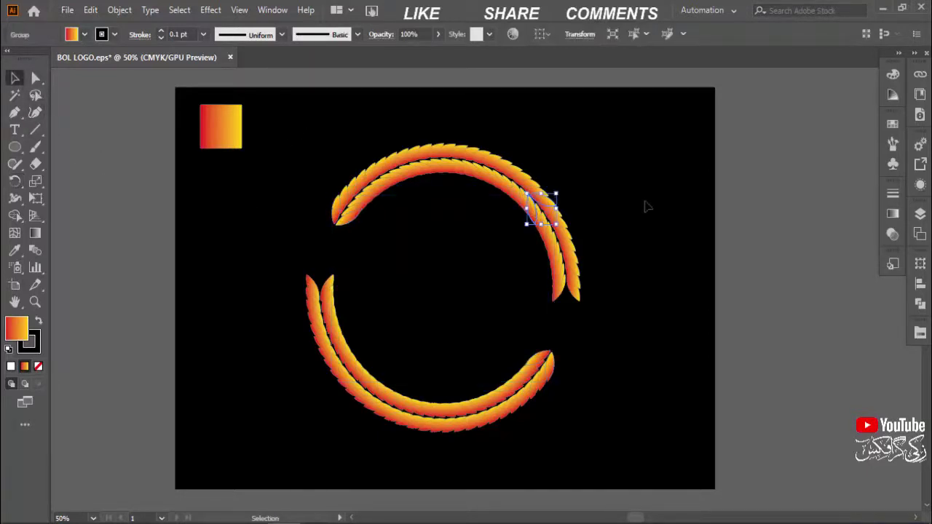
mouse_move(664, 138)
mouse_down()
mouse_move(305, 364)
mouse_move(271, 464)
mouse_up()
key(v)
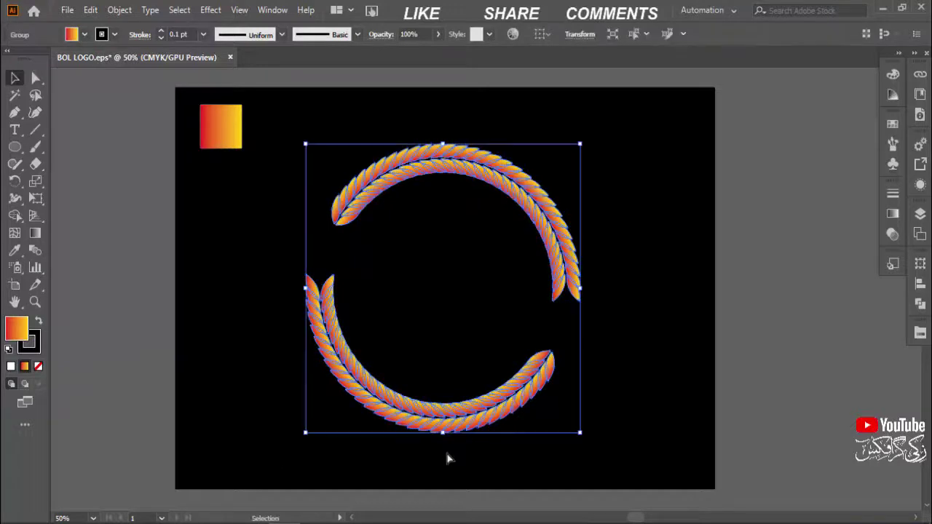
click(598, 377)
click(572, 292)
Reflect all the leaf artwork across a 126° axis
right_click(558, 247)
click(728, 463)
click(696, 236)
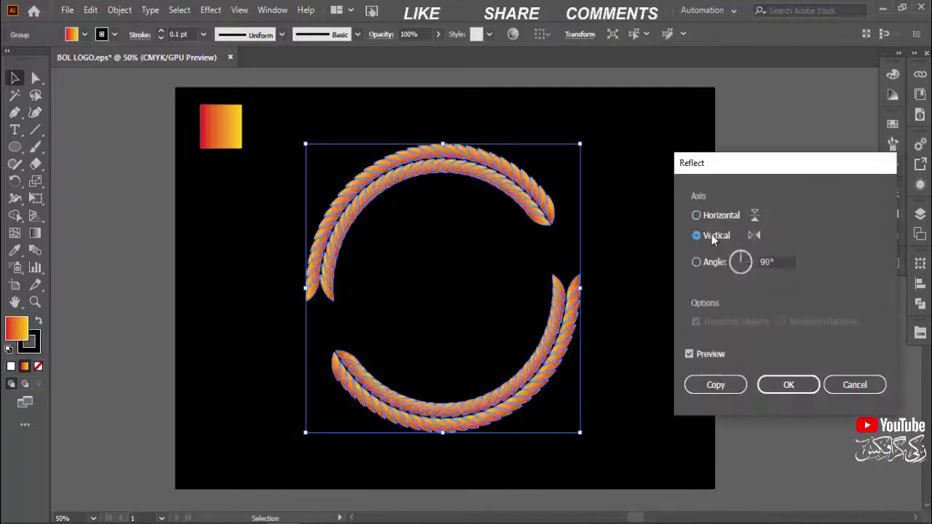
click(696, 262)
text(126)
key(Tab)
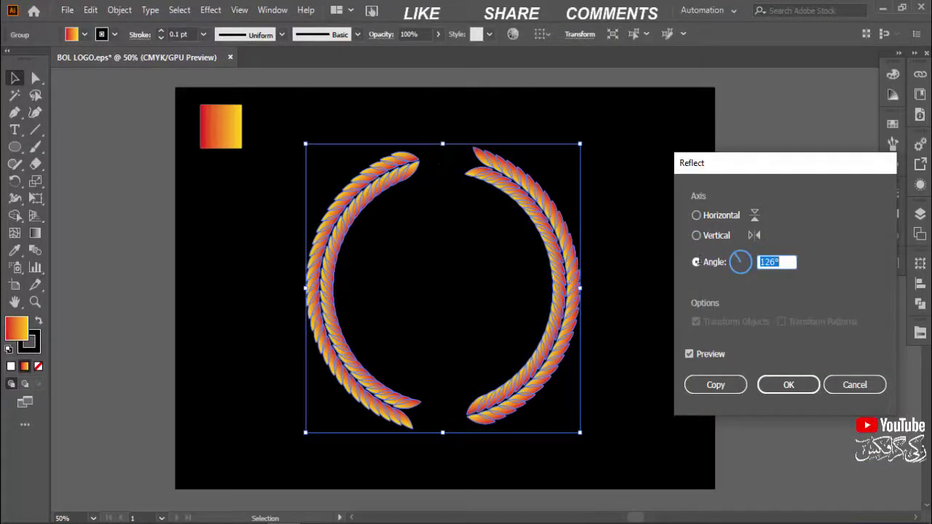
click(777, 386)
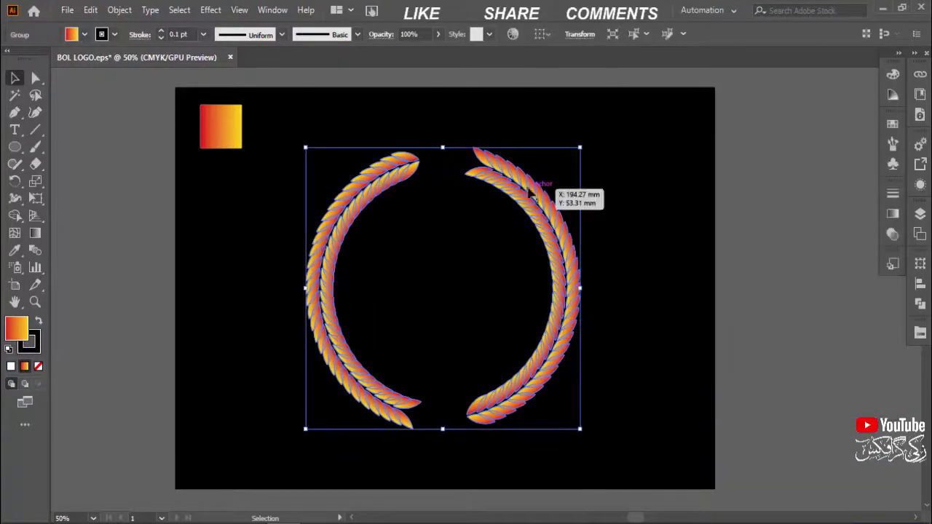
Select the left arc and reflect it horizontally so the arcs face each other
drag(371, 296, 458, 458)
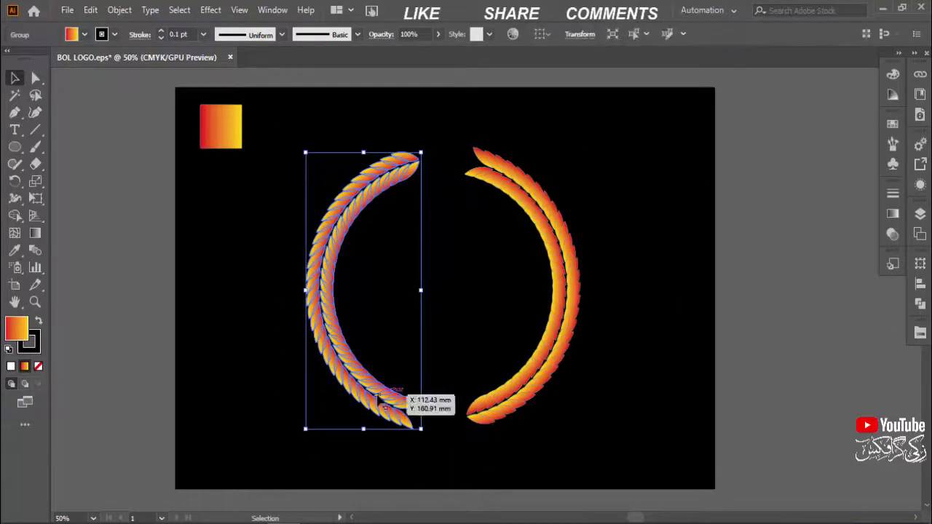
right_click(392, 399)
click(562, 360)
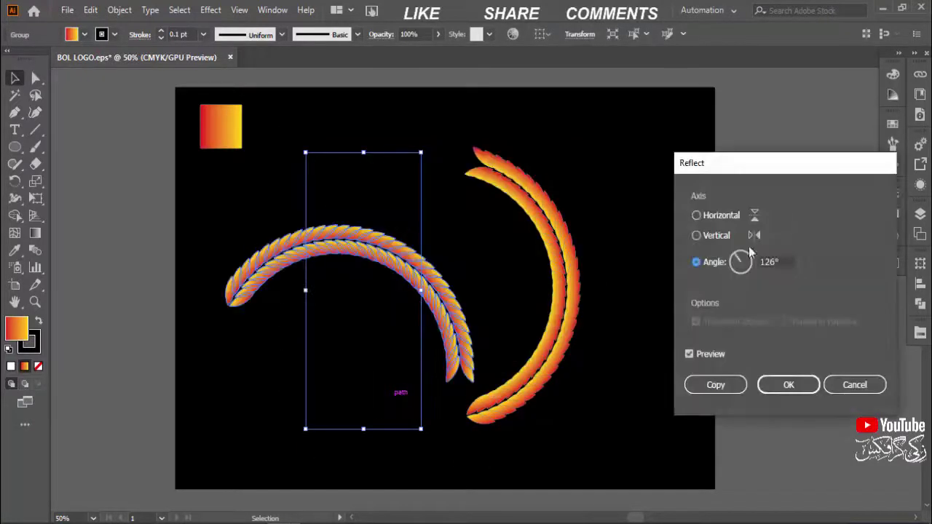
click(716, 236)
click(697, 215)
click(789, 384)
Select both leaf arcs and align them along their tops
click(783, 332)
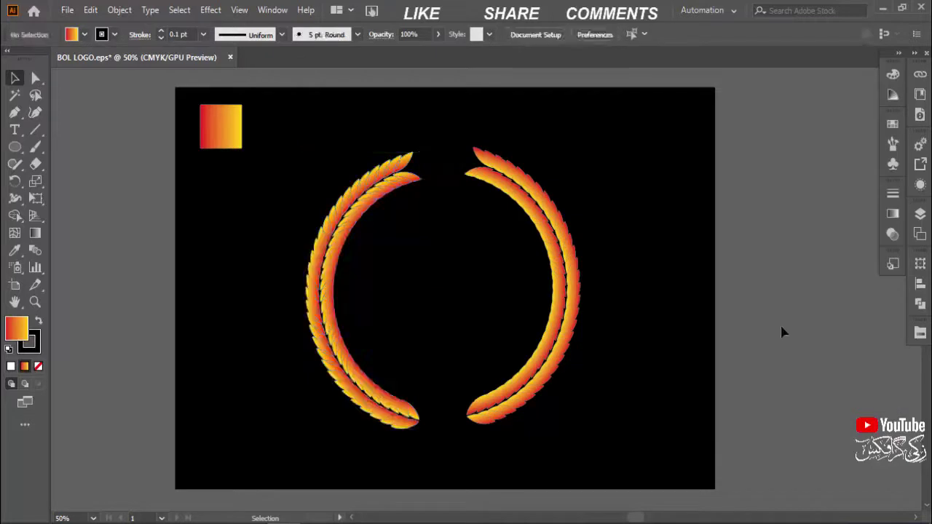
drag(649, 284, 631, 287)
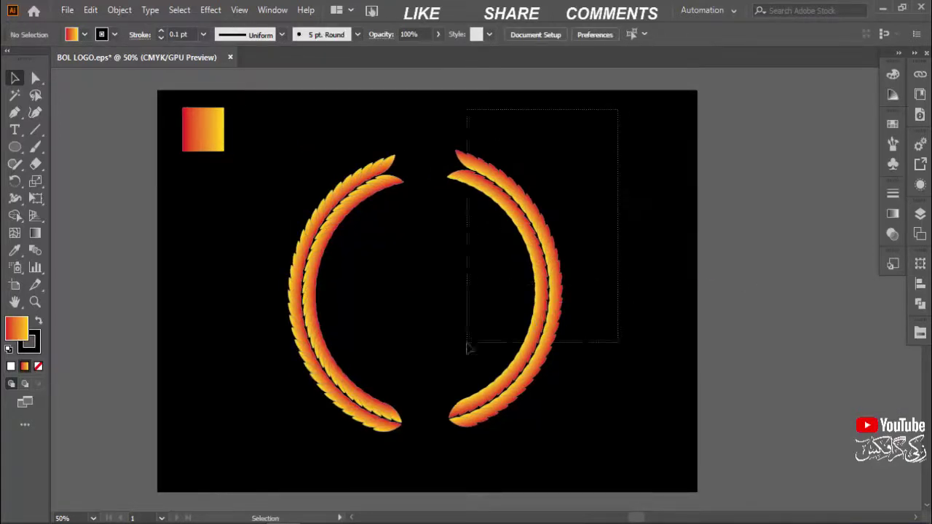
drag(470, 348, 443, 384)
scroll(443, 384, down, 2)
drag(250, 119, 443, 429)
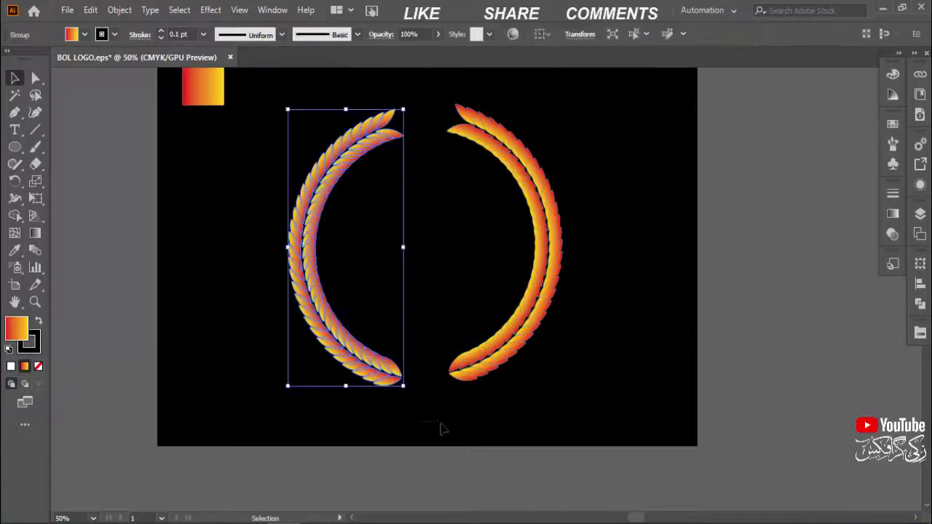
drag(399, 408, 598, 167)
click(624, 37)
Reselect both arcs and group them with Ctrl+G into one wreath
click(635, 225)
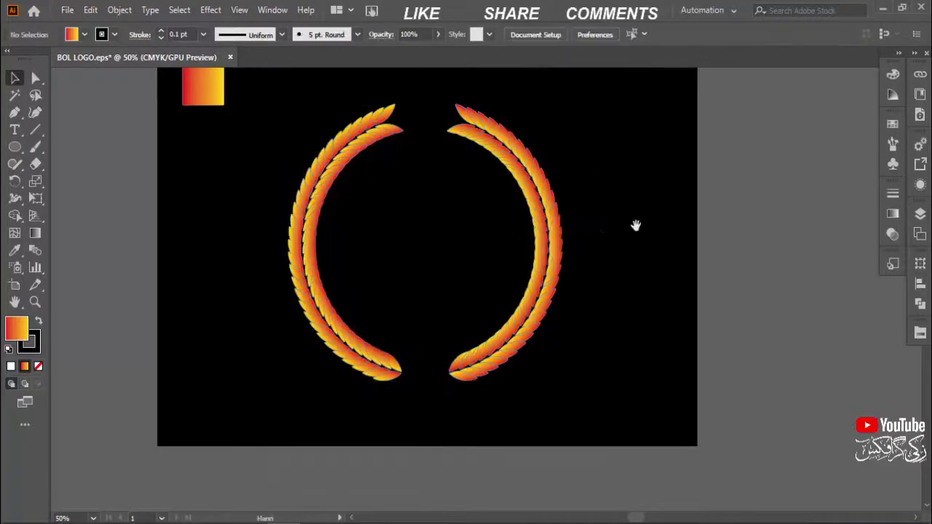
scroll(634, 225, up, 3)
click(551, 292)
click(643, 228)
drag(643, 228, 182, 394)
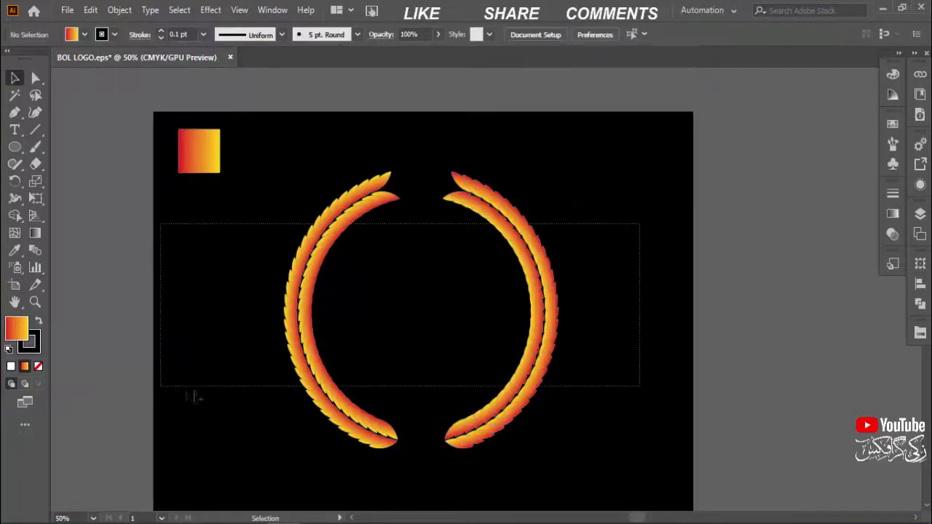
key(ctrl+g)
click(461, 333)
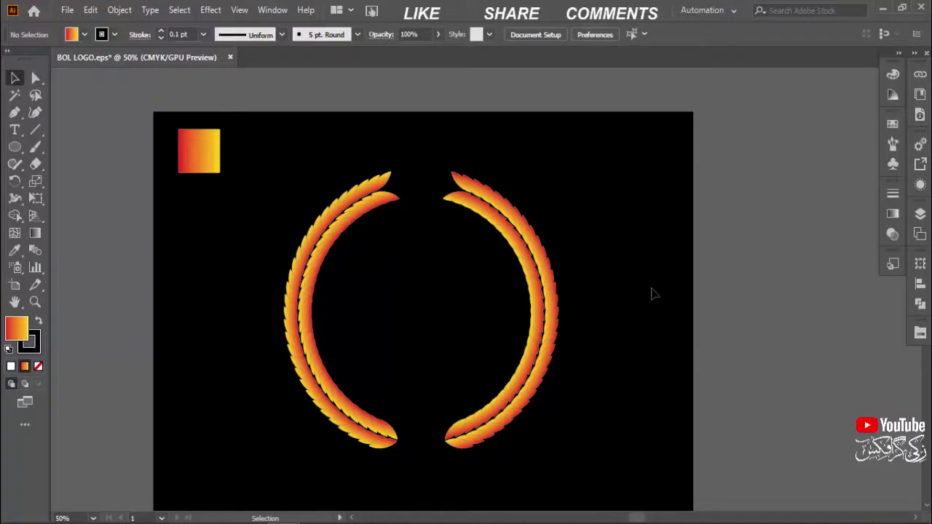
drag(644, 309, 644, 294)
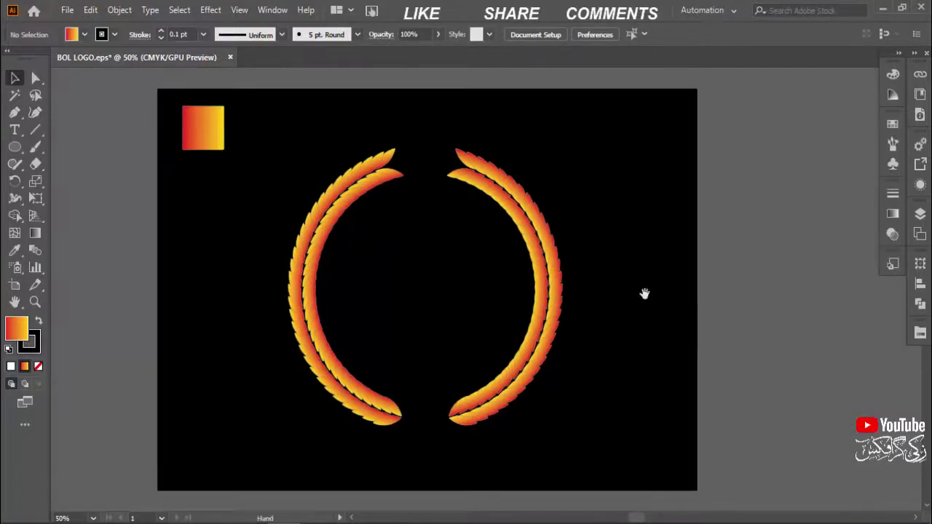